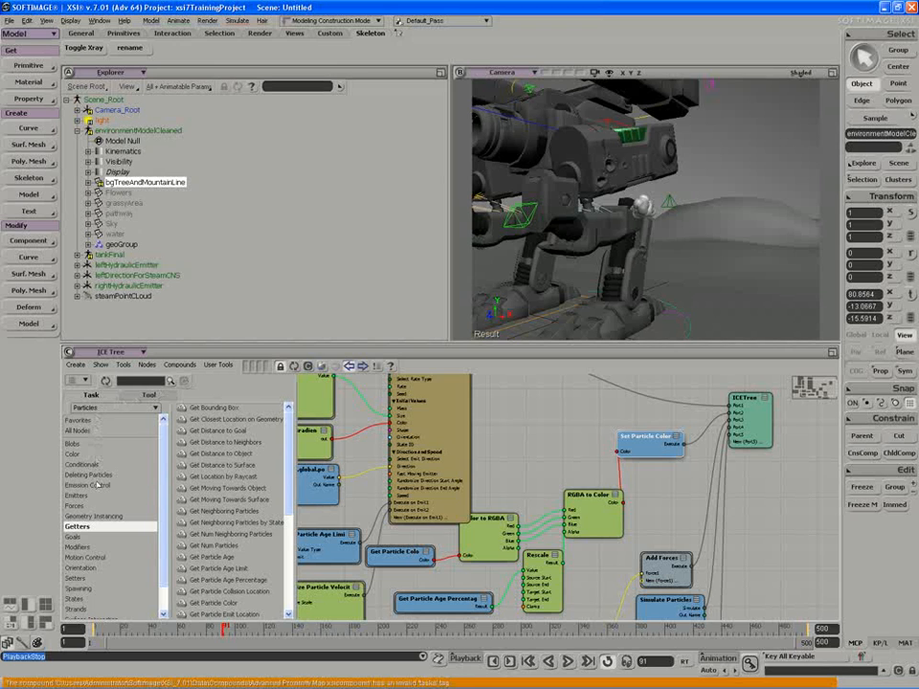
Add a Modify Particle Size node and connect its Execute output to a new Port3 inserted after Port2 on the ICETree node.
left_click(77, 547)
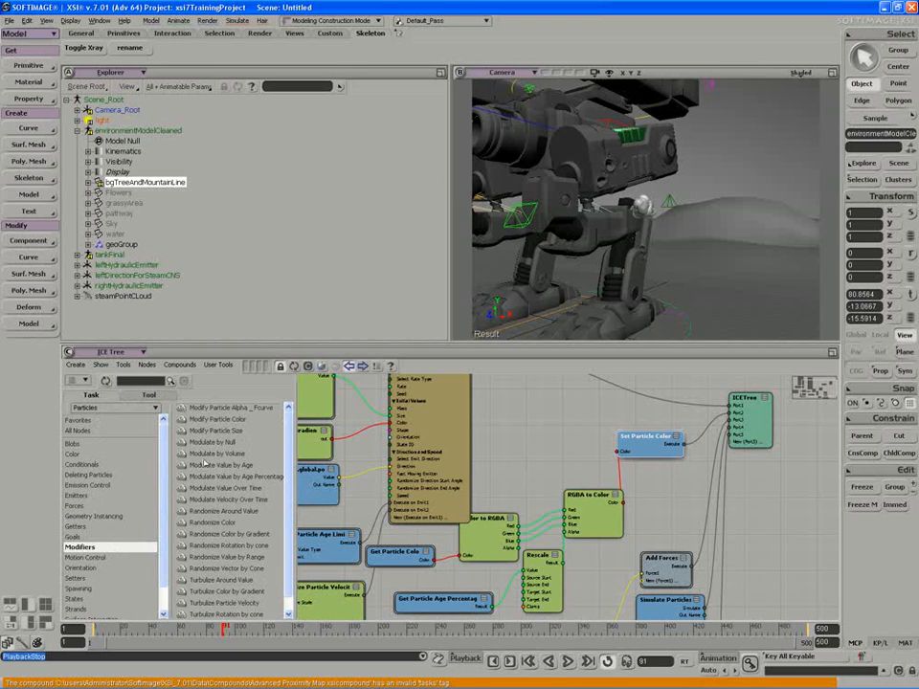
left_click(220, 432)
left_click_drag(220, 431, 509, 423)
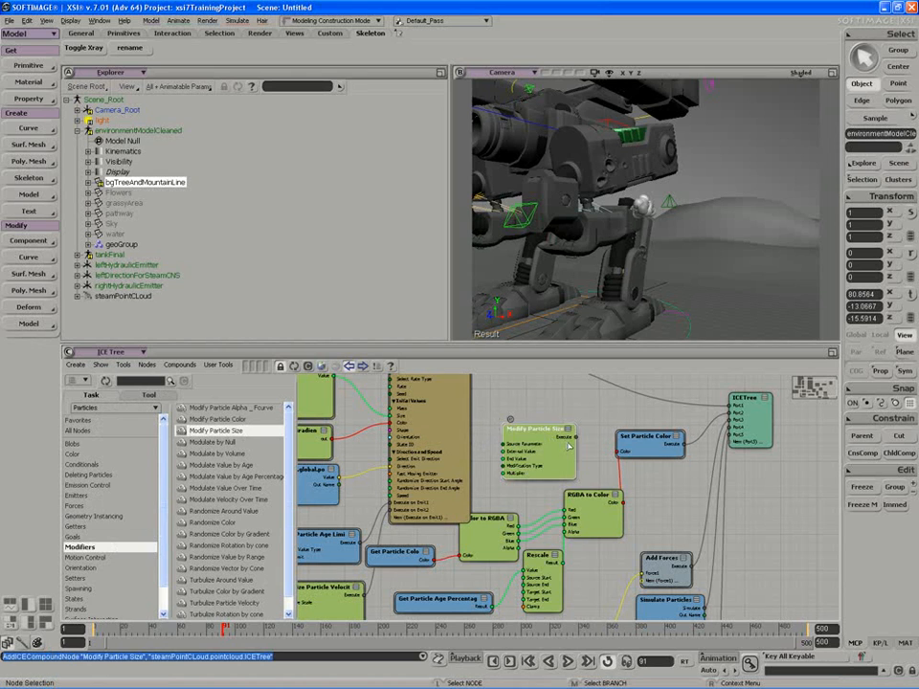
right_click(767, 431)
left_click(779, 434)
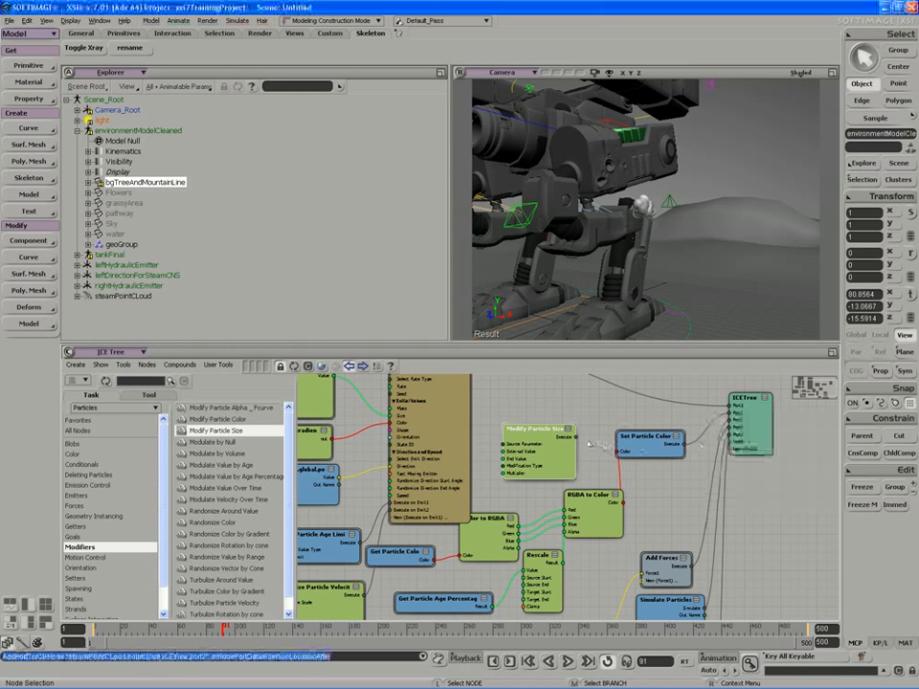
left_click_drag(576, 437, 730, 414)
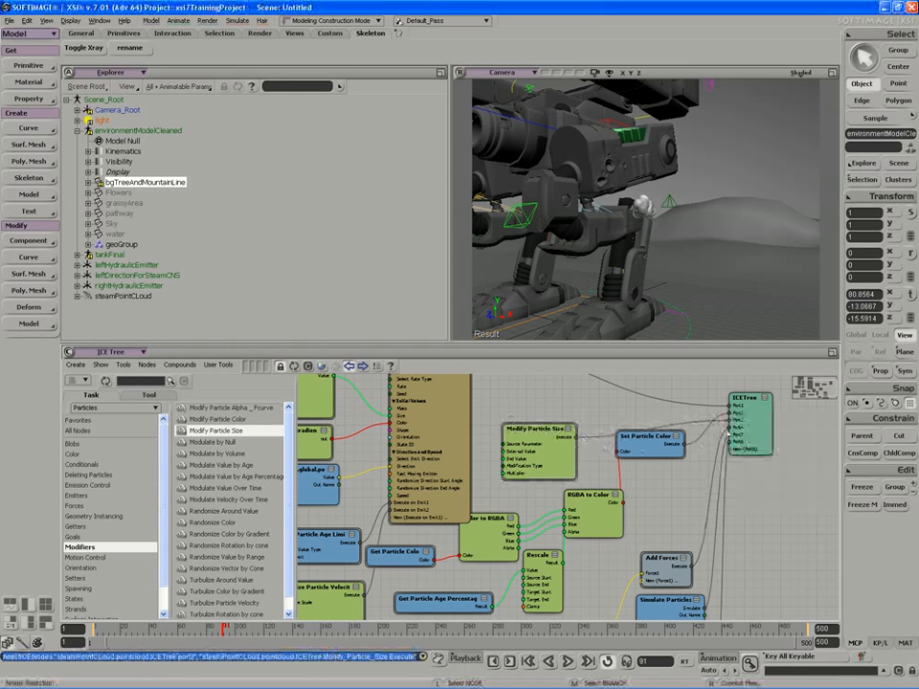
Tidy the graph by placing Modify Particle Size below Set Particle Color and regrouping the color and rescale nodes beside RGBA to Color.
left_click_drag(544, 459, 658, 514)
left_click(646, 453)
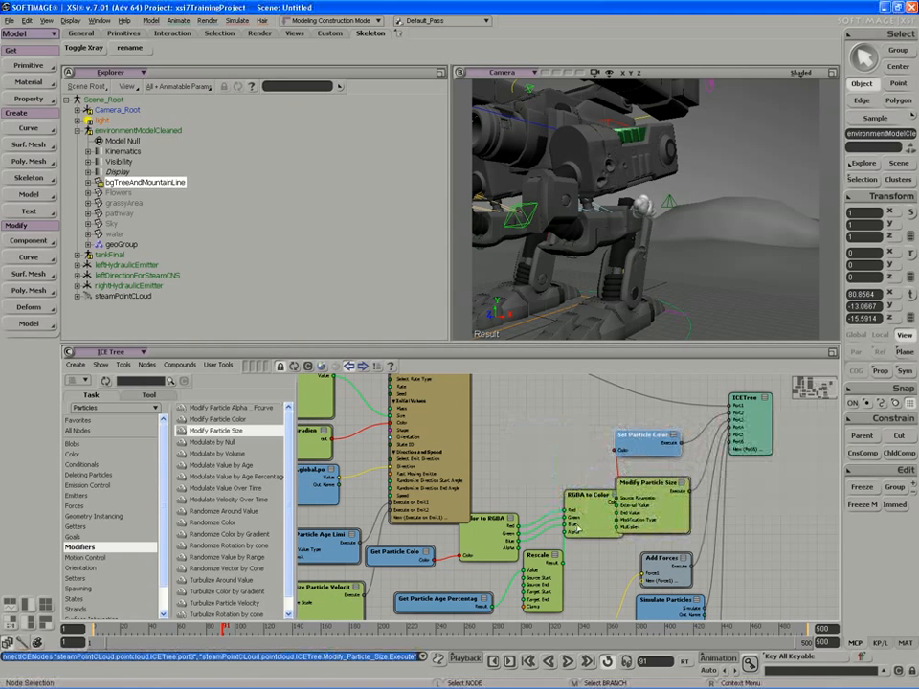
scroll(565, 512, "down", 5)
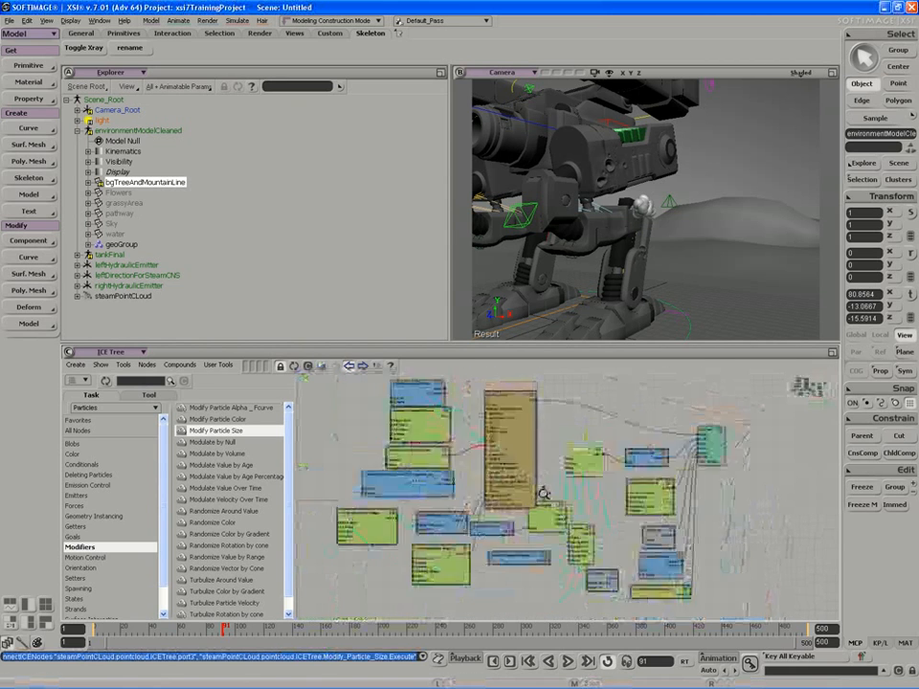
scroll(542, 493, "down", 3)
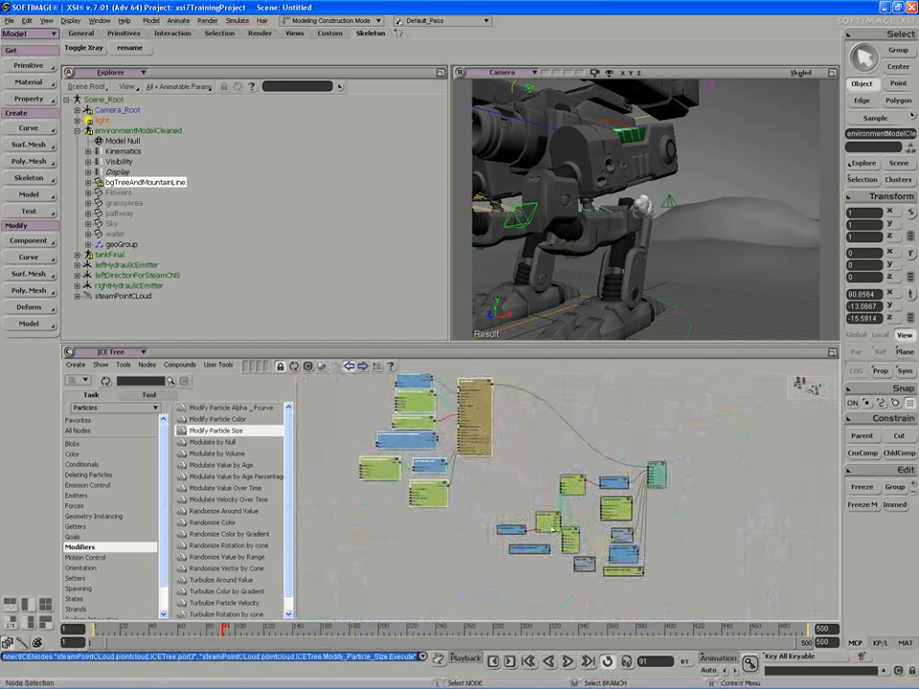
middle_click_drag(552, 528, 527, 490)
middle_click_drag(568, 548, 536, 521)
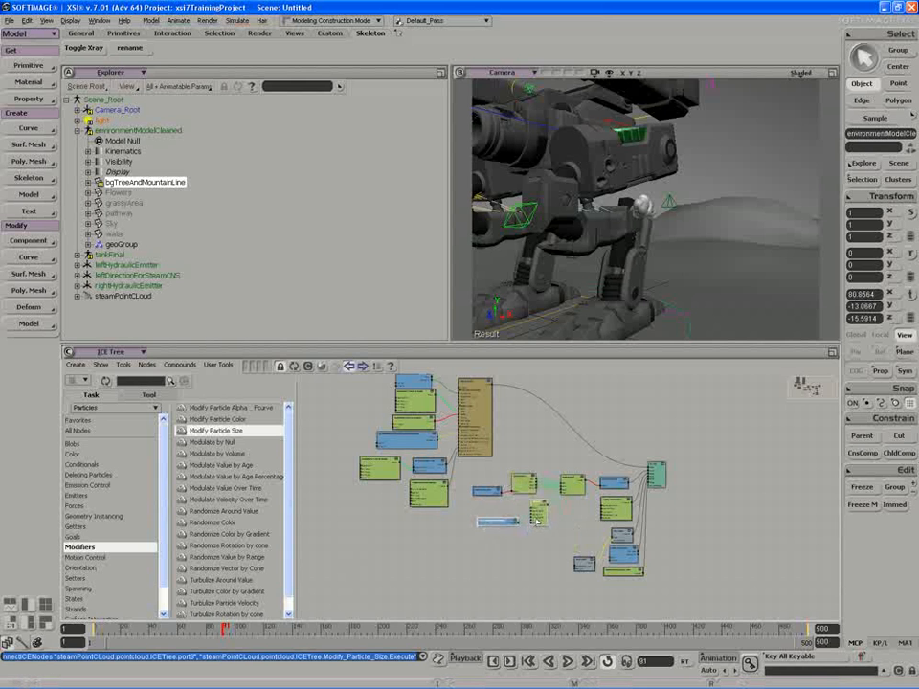
scroll(559, 550, "up", 6)
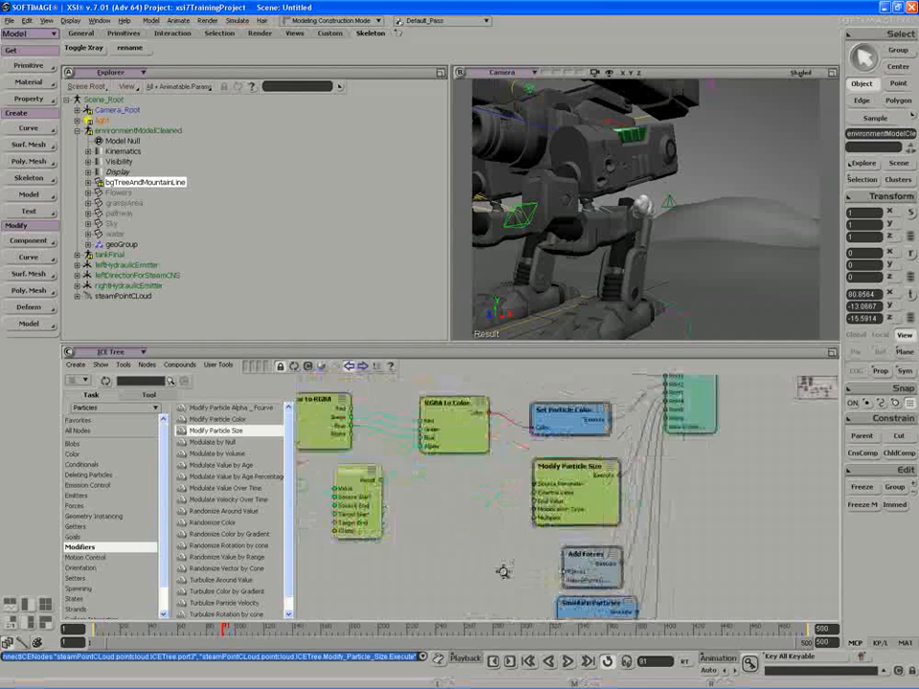
Set the Modify Particle Size node's Source Parameter to Age Percentage, with the camera view enlarged on the steam.
double_click(574, 458)
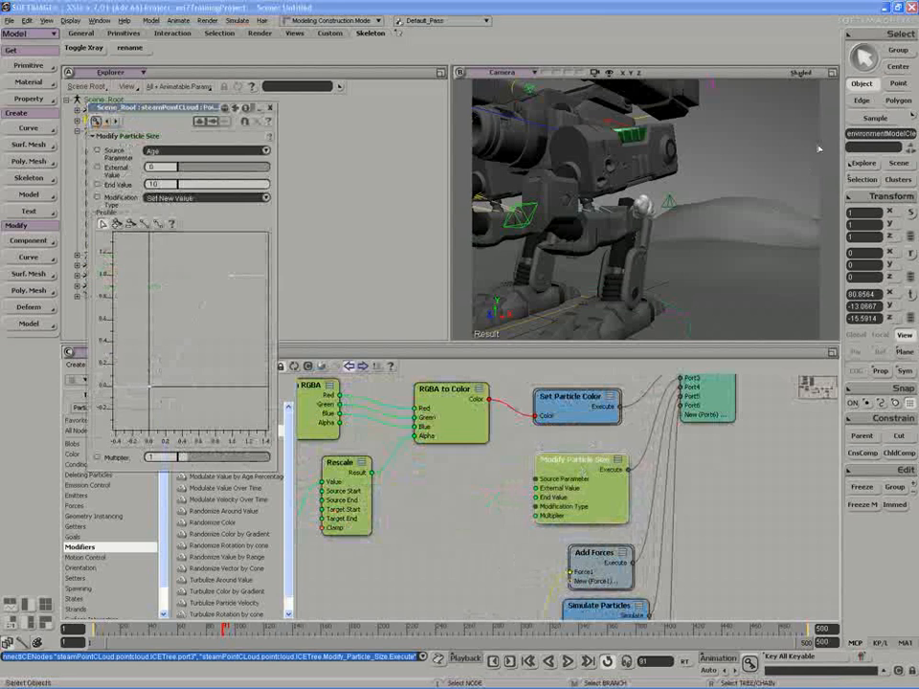
left_click(833, 73)
key("s")
left_click_drag(482, 369, 542, 357)
right_click_drag(541, 357, 517, 361)
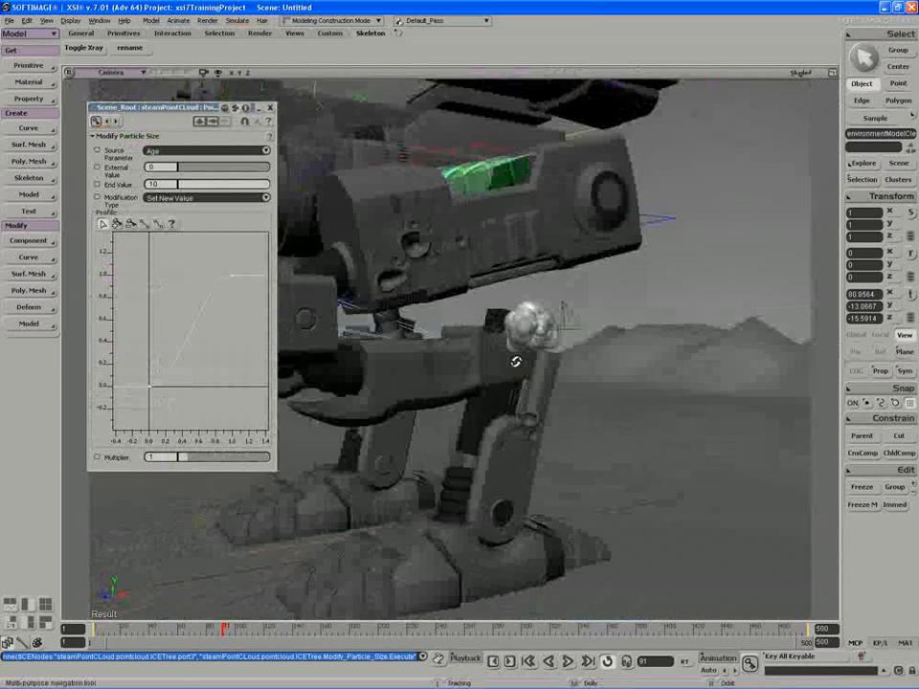
left_click(166, 152)
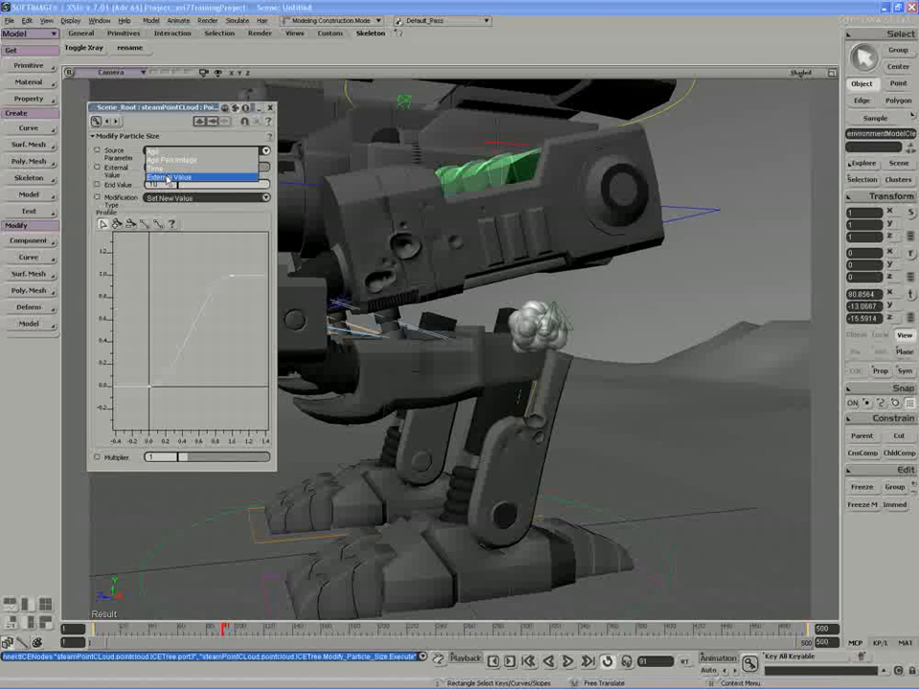
left_click(172, 160)
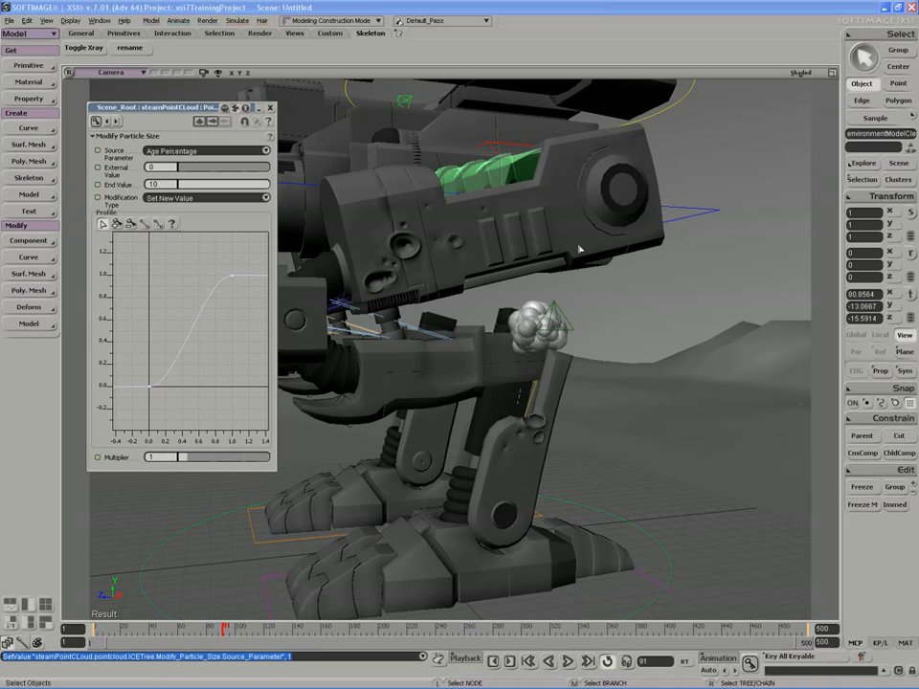
Play the simulation from the start and examine how the steam particles grow from different camera angles.
left_click(568, 662)
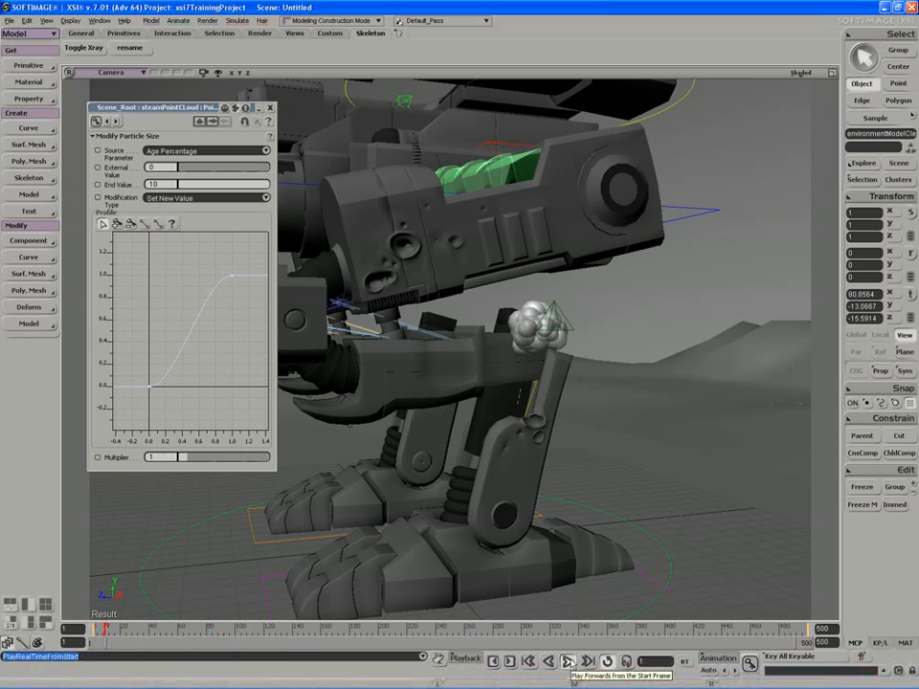
left_click(569, 661)
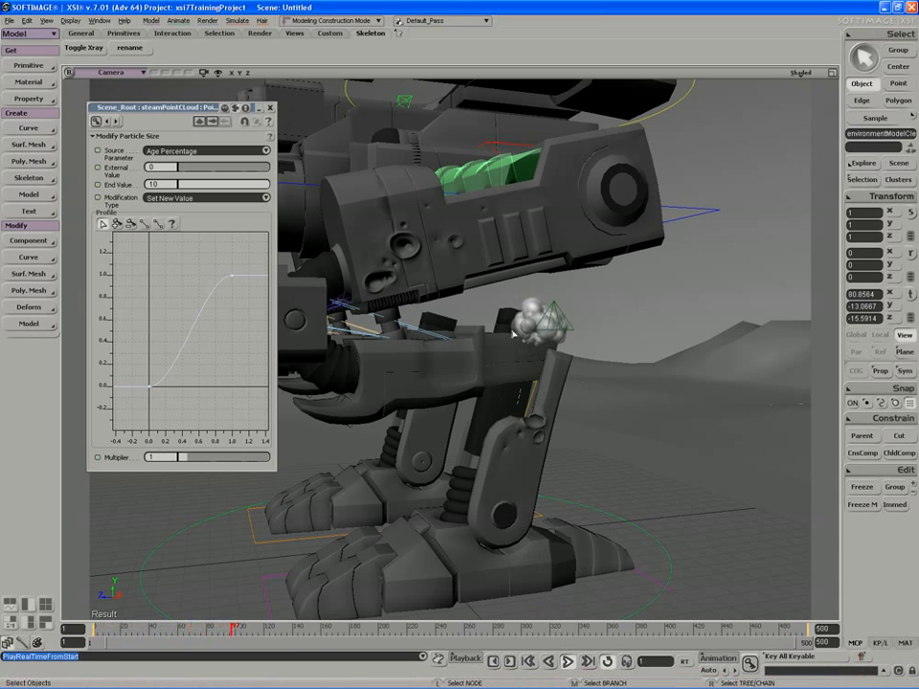
key("s")
right_click_drag(461, 389, 488, 397)
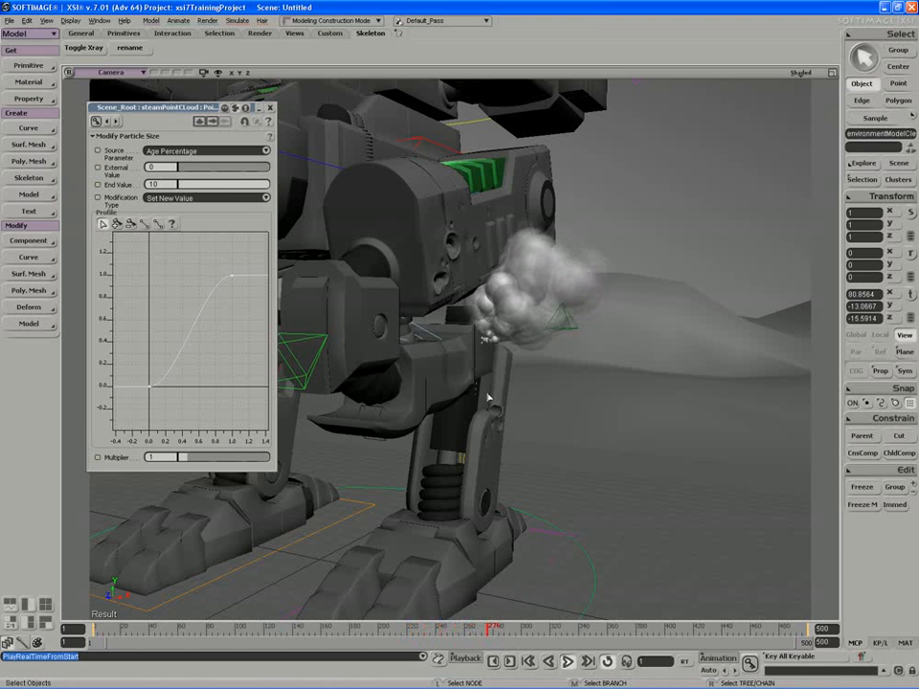
key("s")
right_click_drag(467, 363, 348, 360)
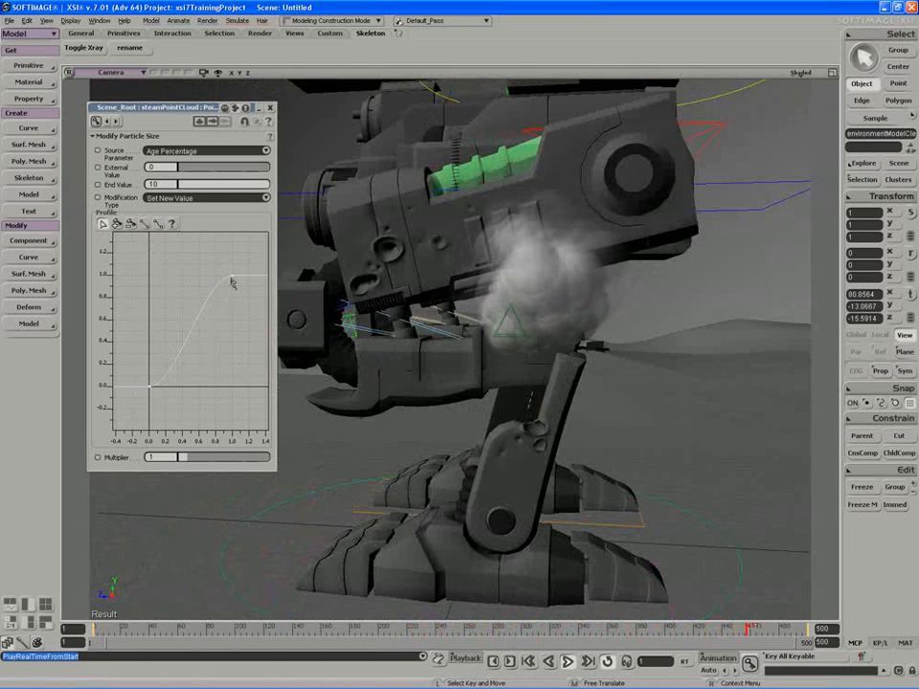
Lower the end key of the particle size profile curve to about 0.6 and keep its property page displayed.
left_click_drag(233, 281, 239, 348)
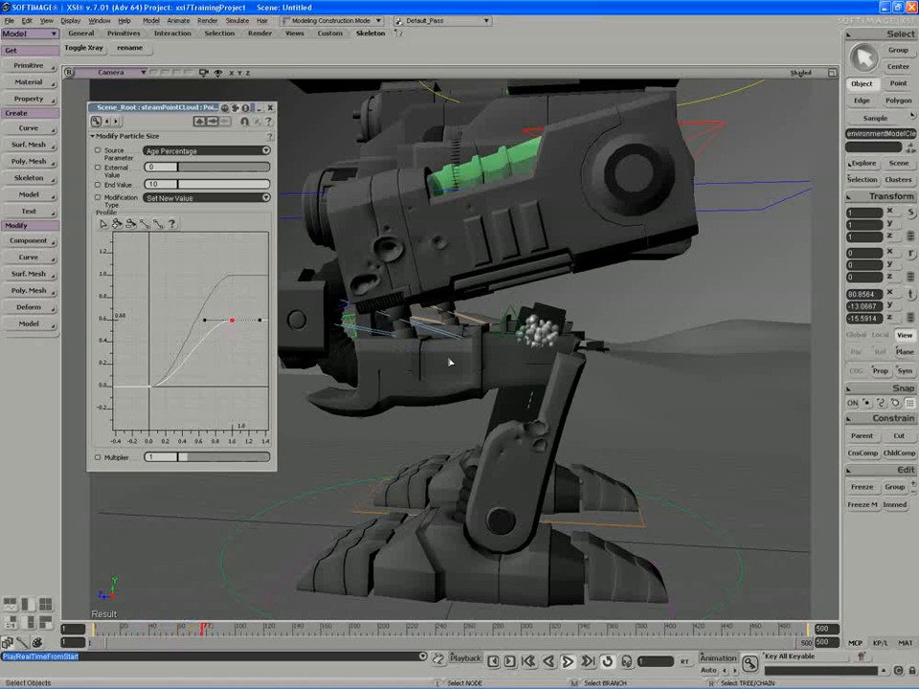
right_click(451, 361)
right_click_drag(451, 361, 335, 353)
left_click(213, 123)
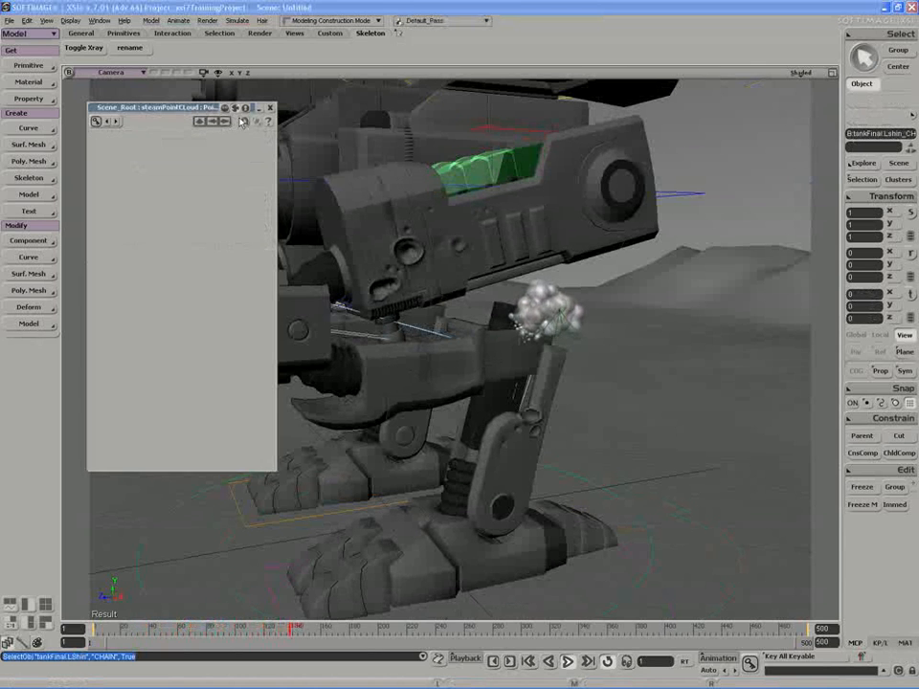
left_click(244, 124)
Raise the start key of the size profile curve to about 0.19 and adjust its end key to about 0.6.
key("s")
right_click_drag(454, 293, 481, 300)
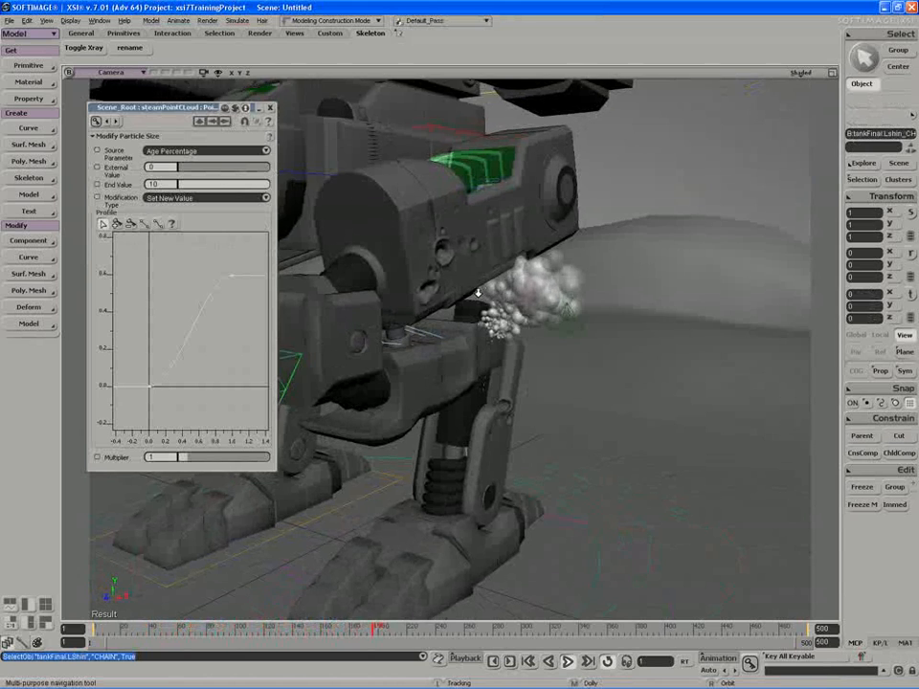
middle_click_drag(481, 299, 449, 307)
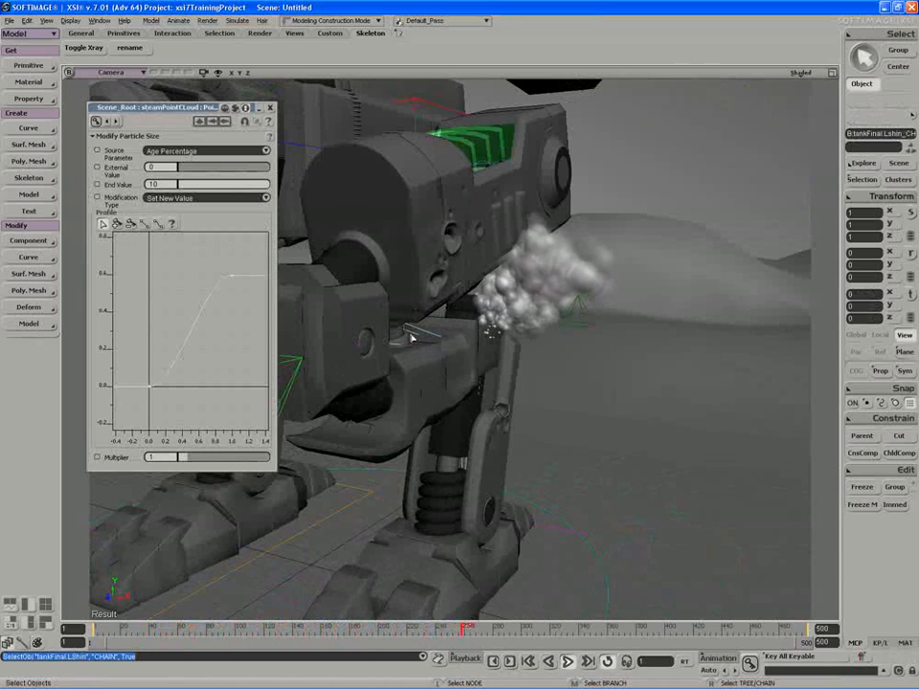
key("s")
middle_click_drag(486, 323, 436, 346)
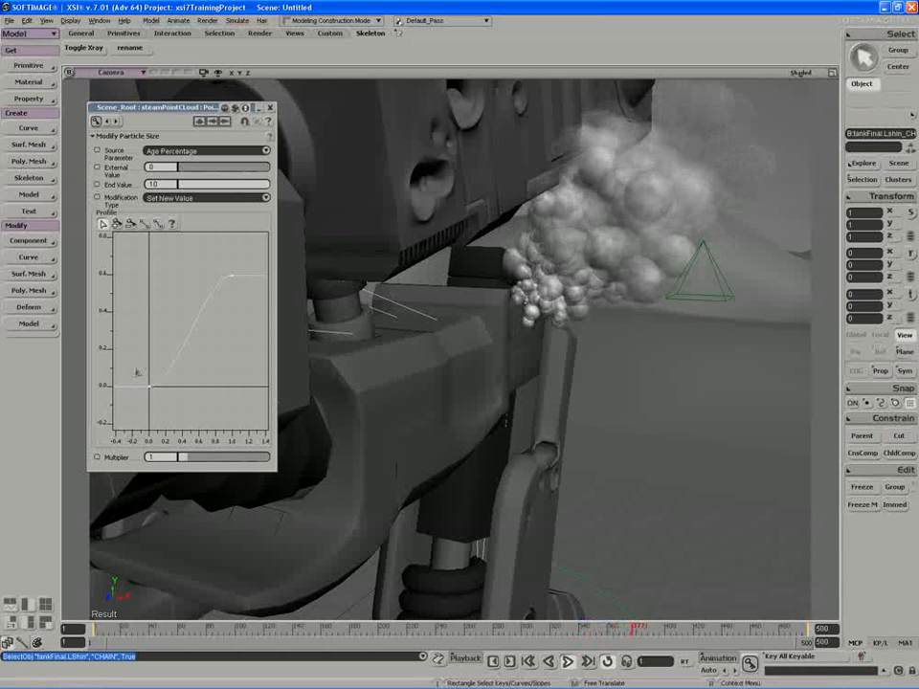
left_click_drag(138, 373, 160, 382)
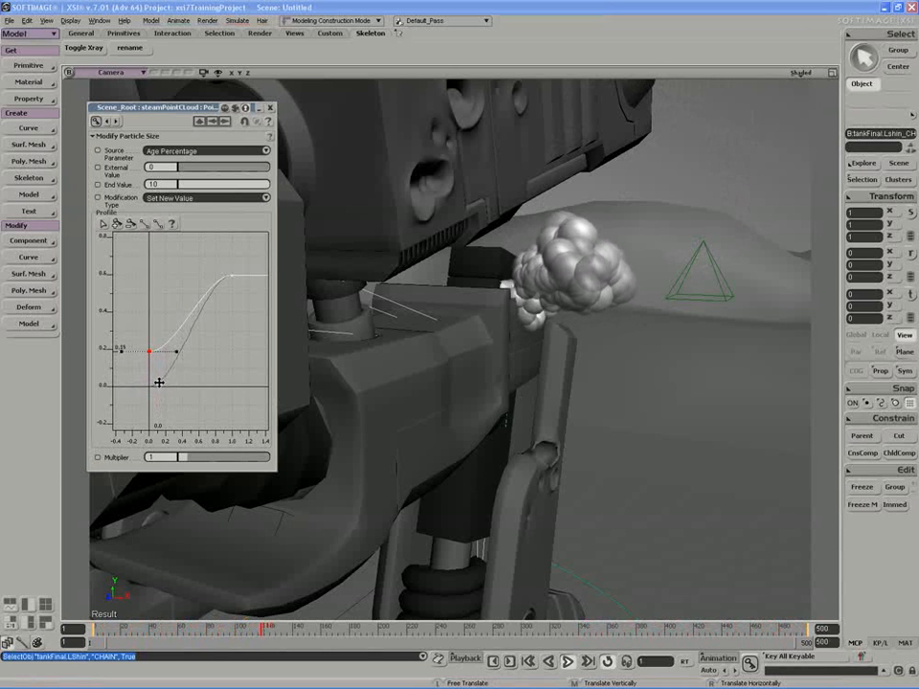
left_click_drag(217, 262, 232, 309)
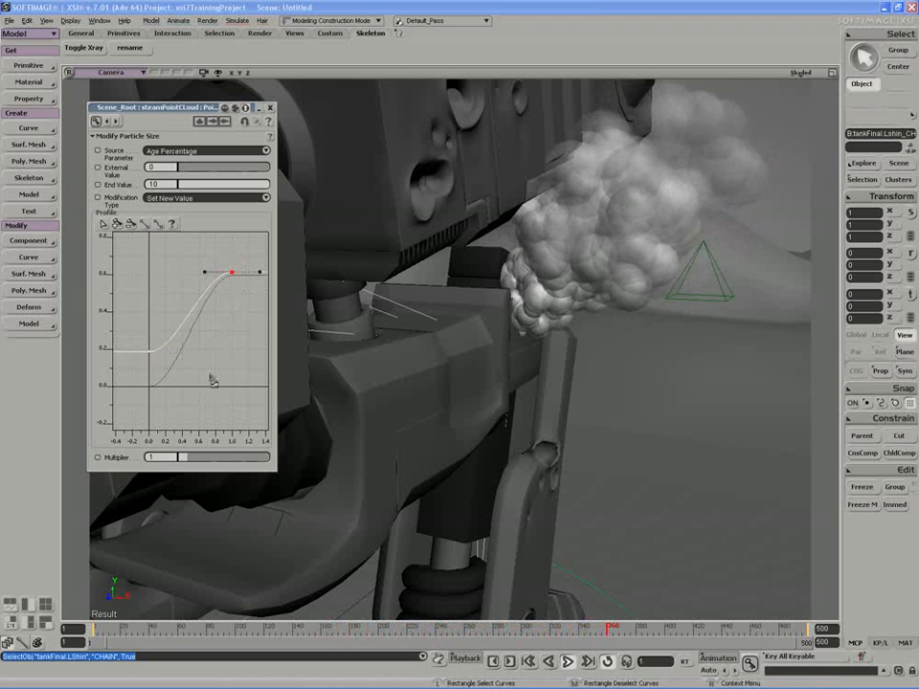
Set the particle size Multiplier to 1, then stop playback and close the property page to return to the ICE tree layout.
mouse_move(182, 457)
left_mouse_down()
mouse_move(207, 459)
mouse_move(190, 462)
left_mouse_up()
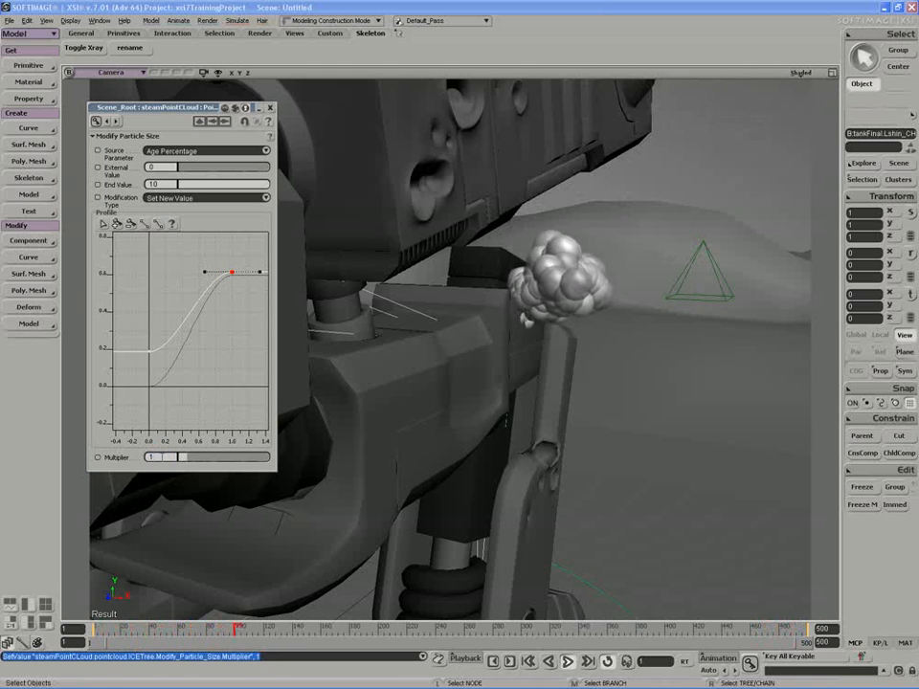
left_click(567, 662)
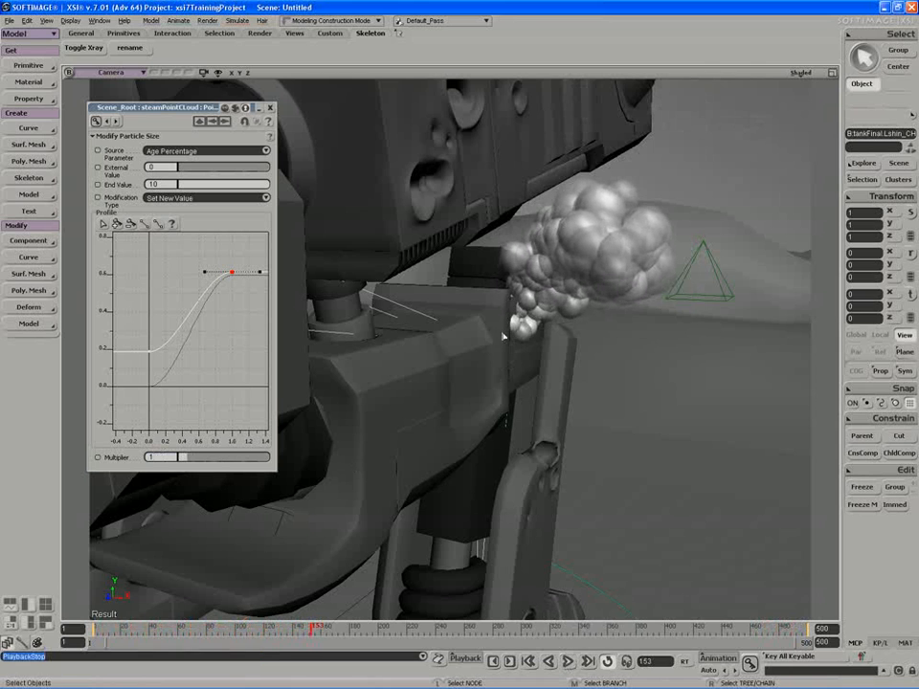
left_click(270, 107)
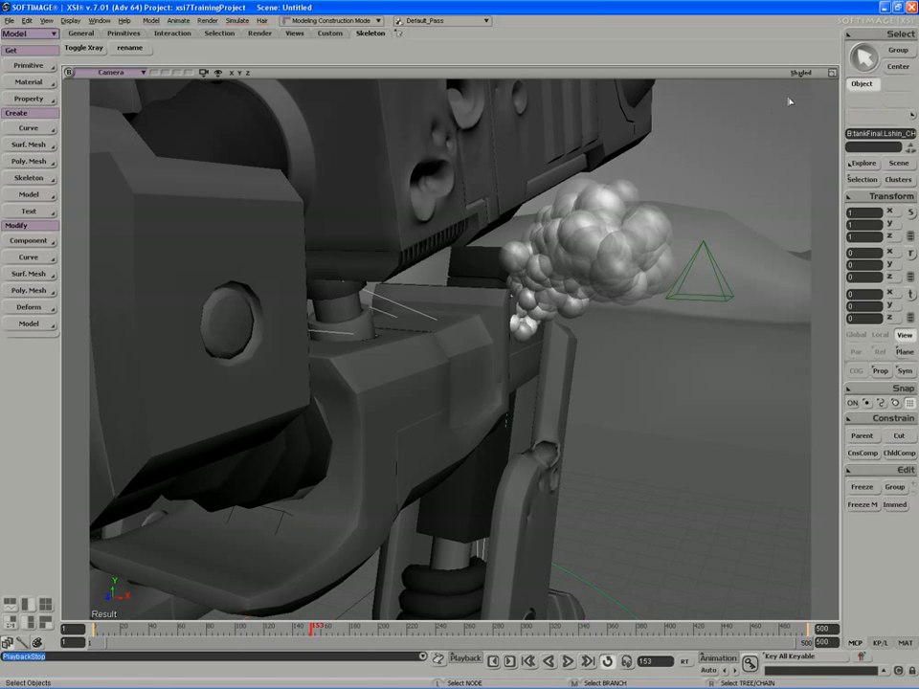
left_click(831, 74)
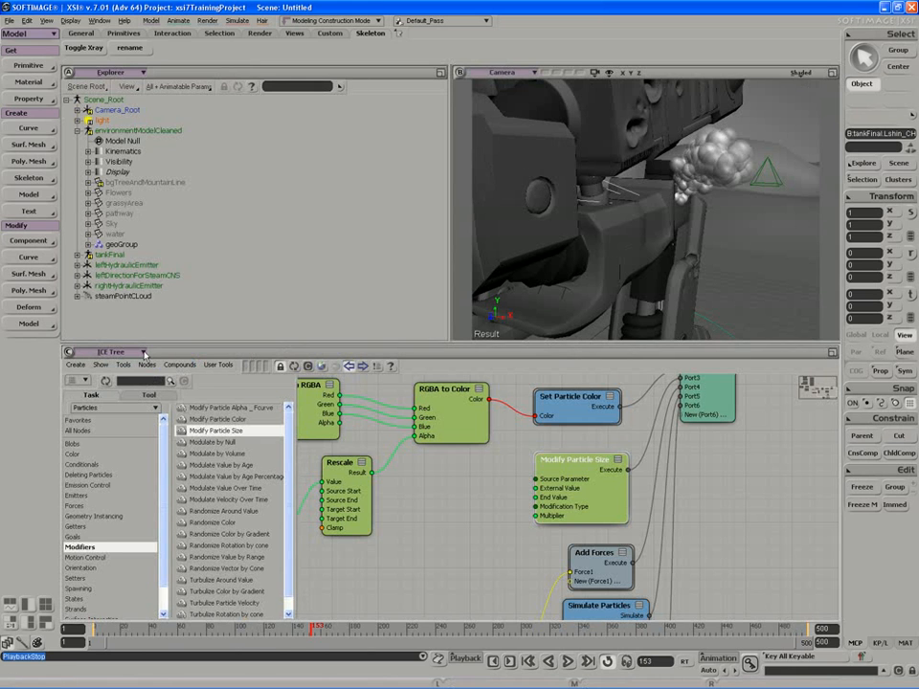
Search the node library for "spin" and add a Spin Particle node to the ICE tree.
left_click(140, 380)
type("spin")
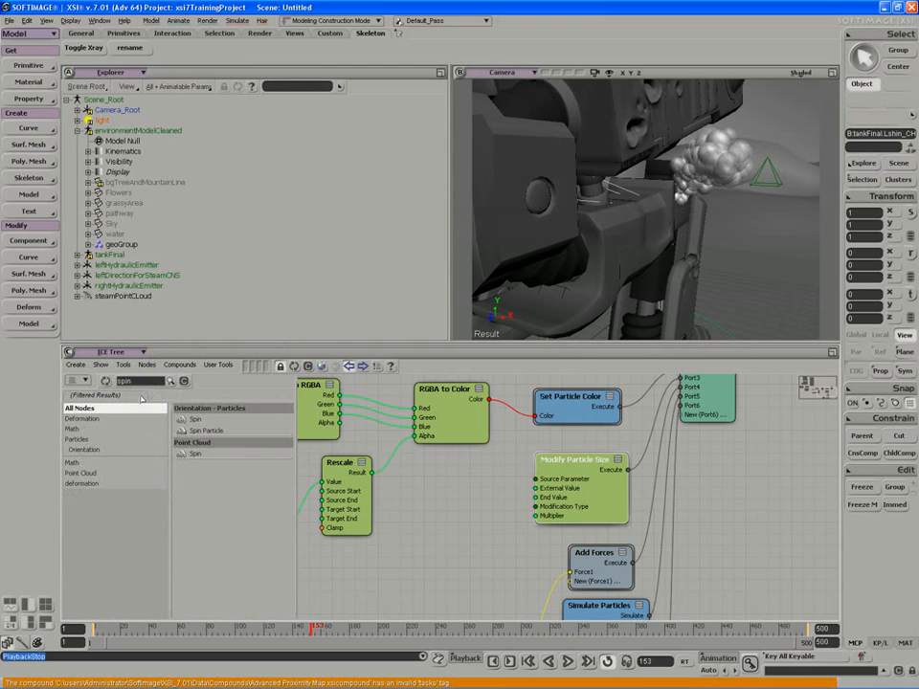
left_click_drag(208, 432, 432, 578)
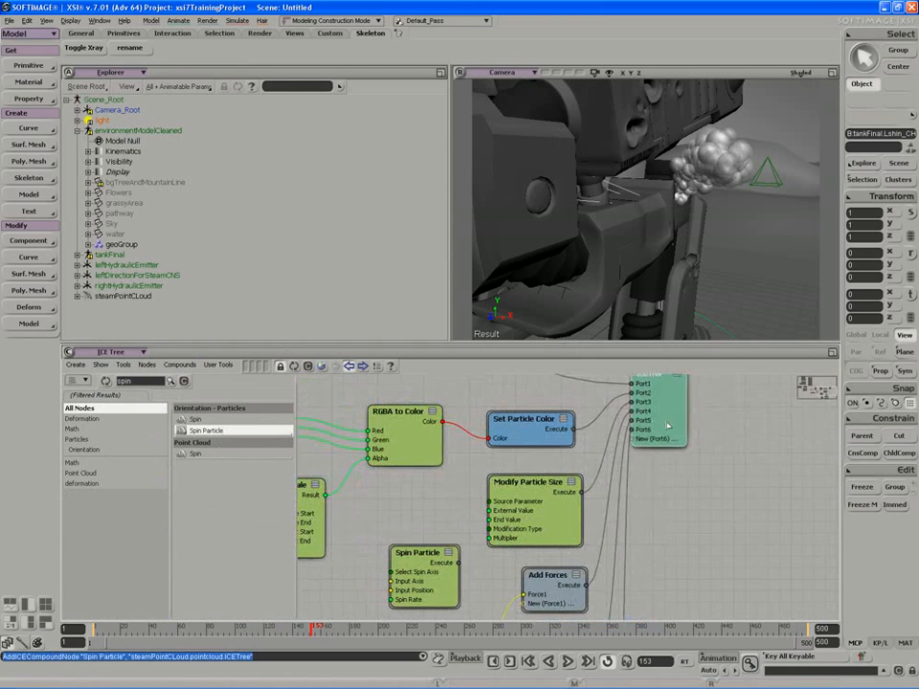
Insert a port after Port3 on the ICETree node and connect Spin Particle's Execute output to Port4.
left_click_drag(669, 424, 707, 468)
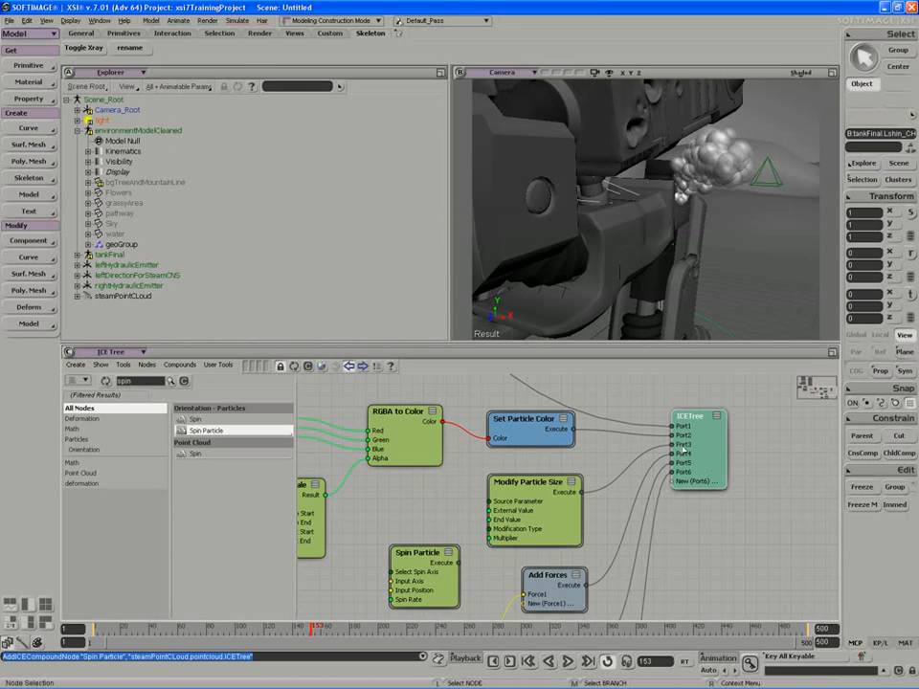
right_click(683, 448)
left_click(717, 473)
left_click_drag(548, 505, 534, 483)
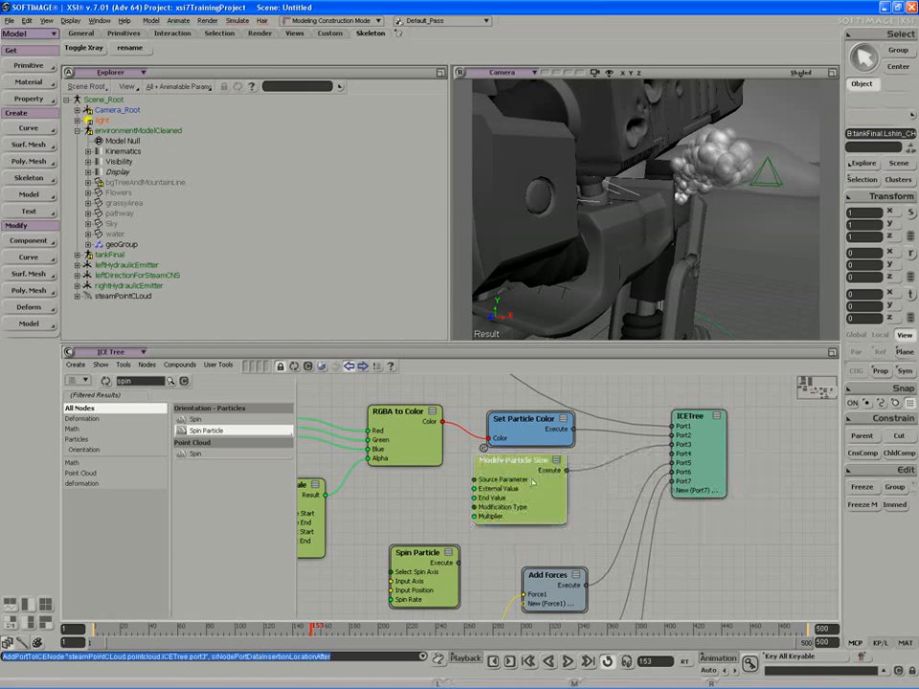
left_click_drag(459, 563, 676, 455)
left_click_drag(434, 578, 490, 563)
Play the simulation, set the Spin Particle node's Spin Rate to 0.1, and close its property page.
double_click(470, 562)
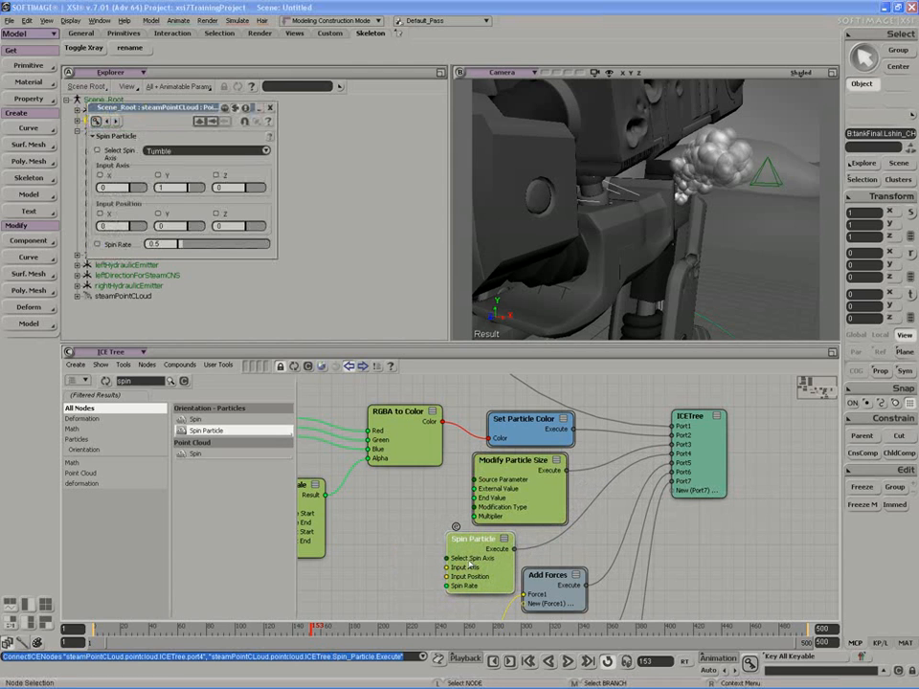
left_click(568, 662)
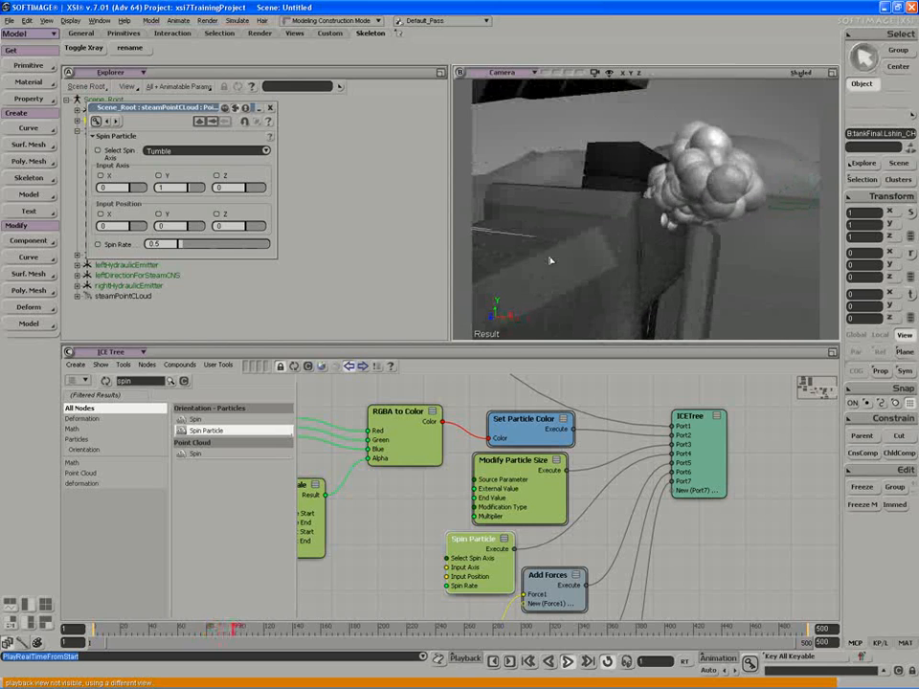
double_click(169, 244)
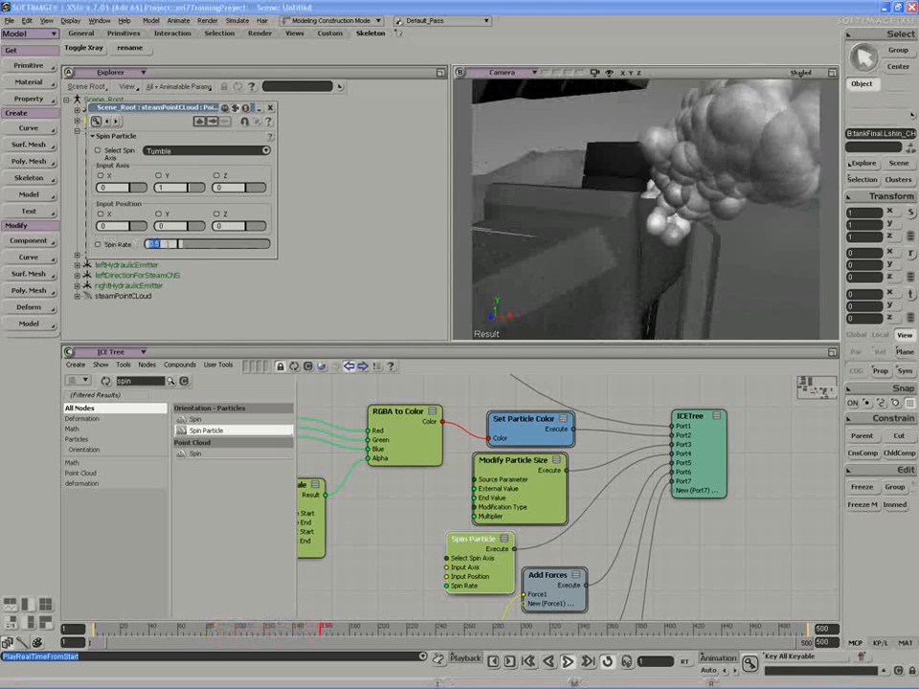
type("0.1")
key("Return")
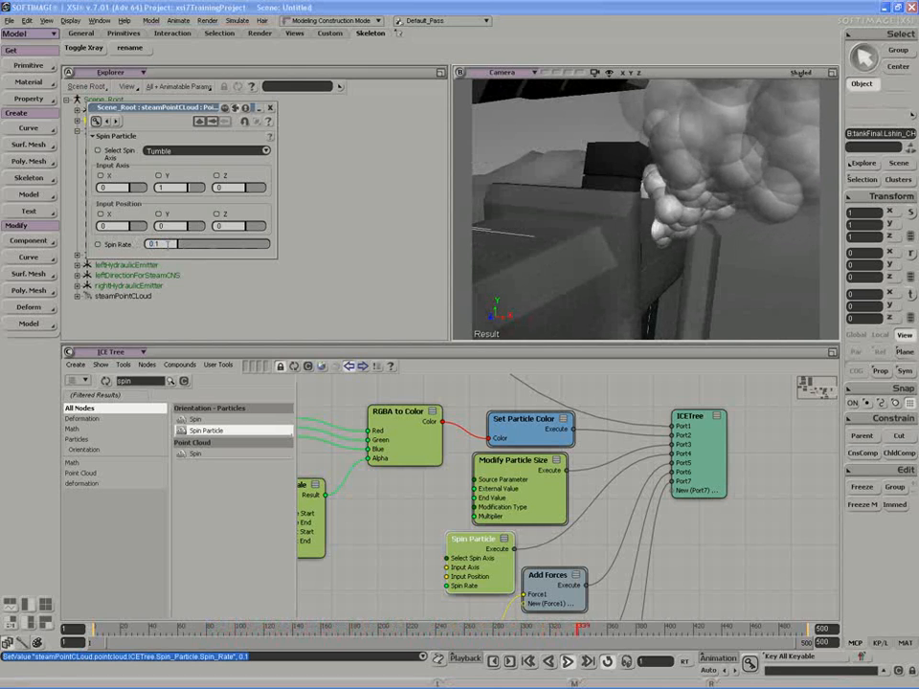
key("s")
middle_click_drag(660, 206, 558, 262)
right_click_drag(557, 262, 551, 248)
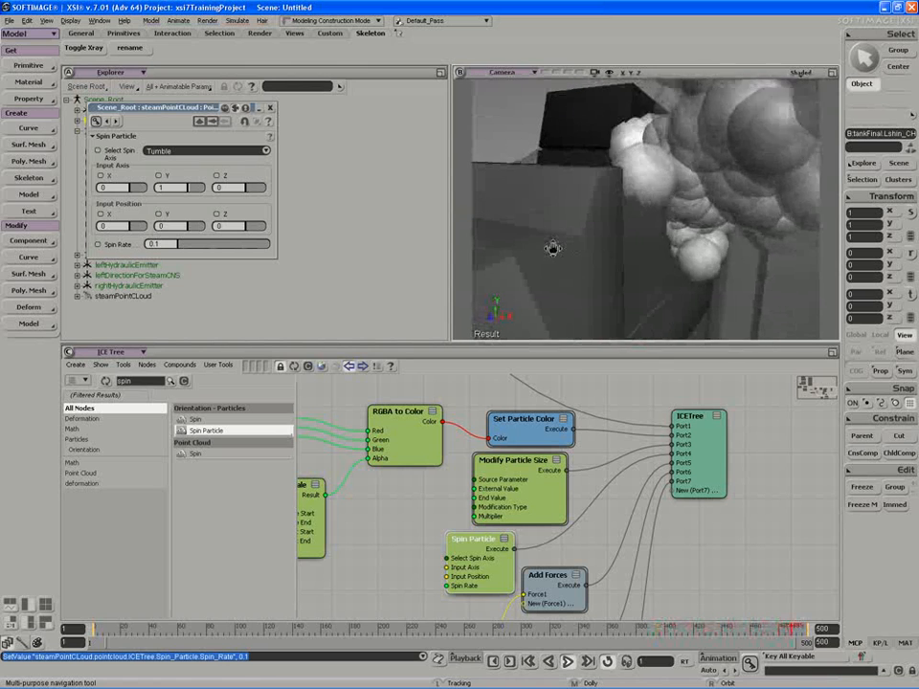
left_click(269, 108)
Search the node library for "random", add a Randomize Value by Range node, and connect its Value to Spin Particle's Spin Rate.
double_click(136, 380)
type("r")
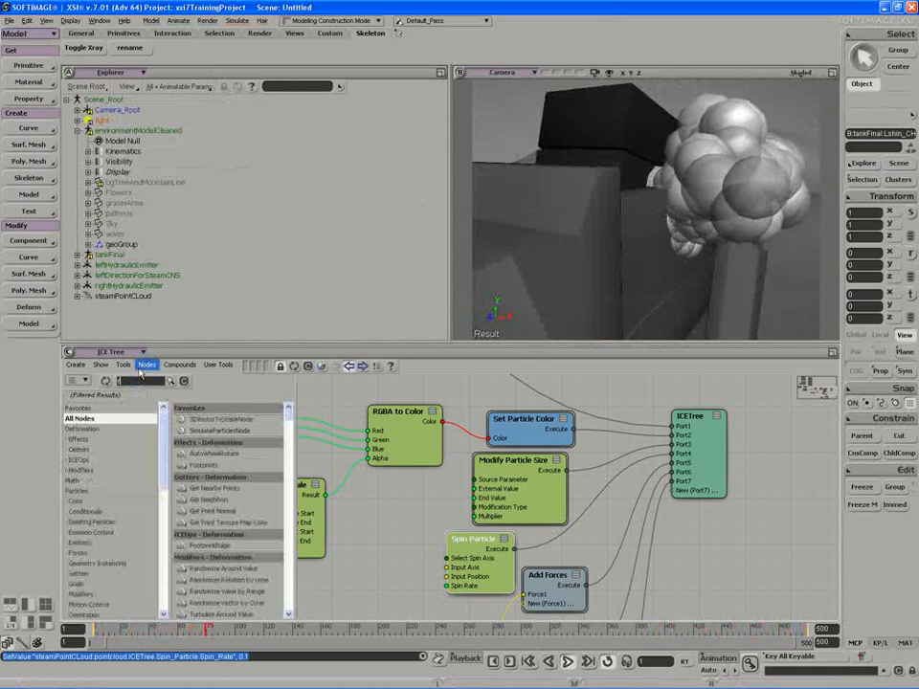
type("andom")
left_click_drag(226, 442, 501, 547)
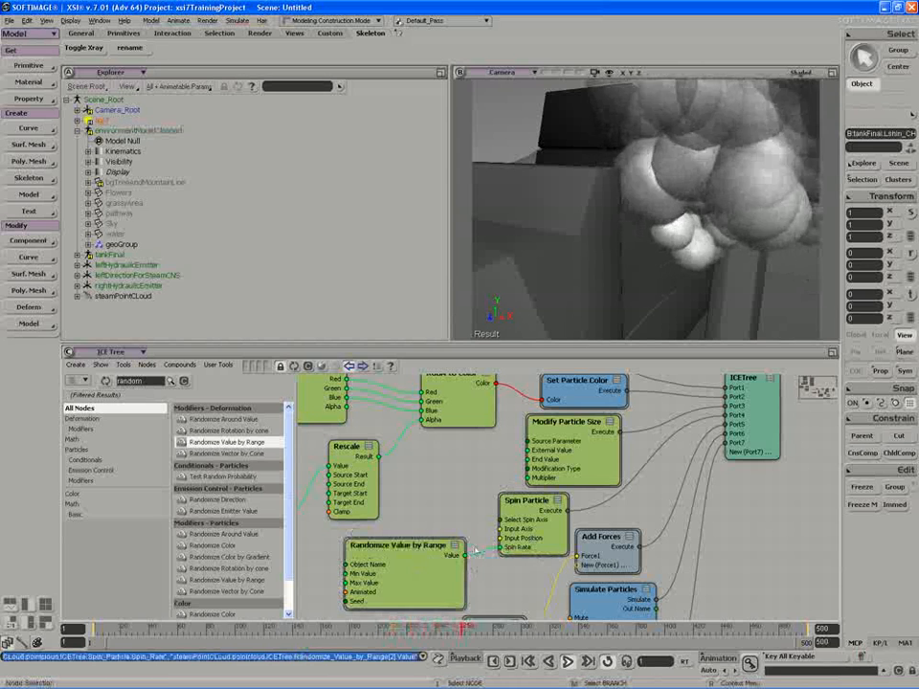
Set the new Randomize Value by Range node's Min Value to 0.05 and Max Value to 0.2.
left_click(402, 546)
double_click(400, 550)
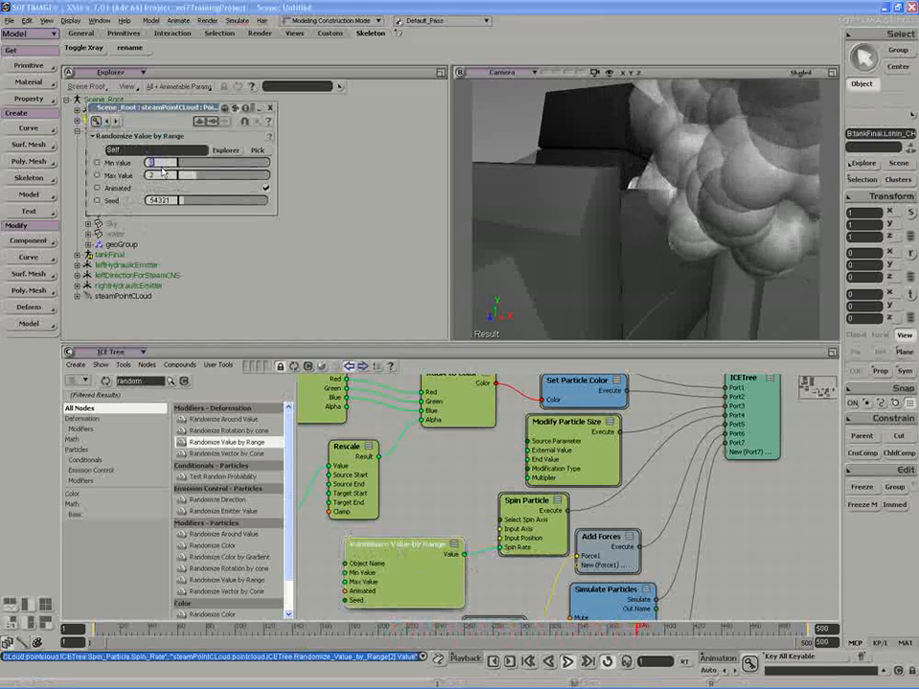
type("0.05")
key("Tab")
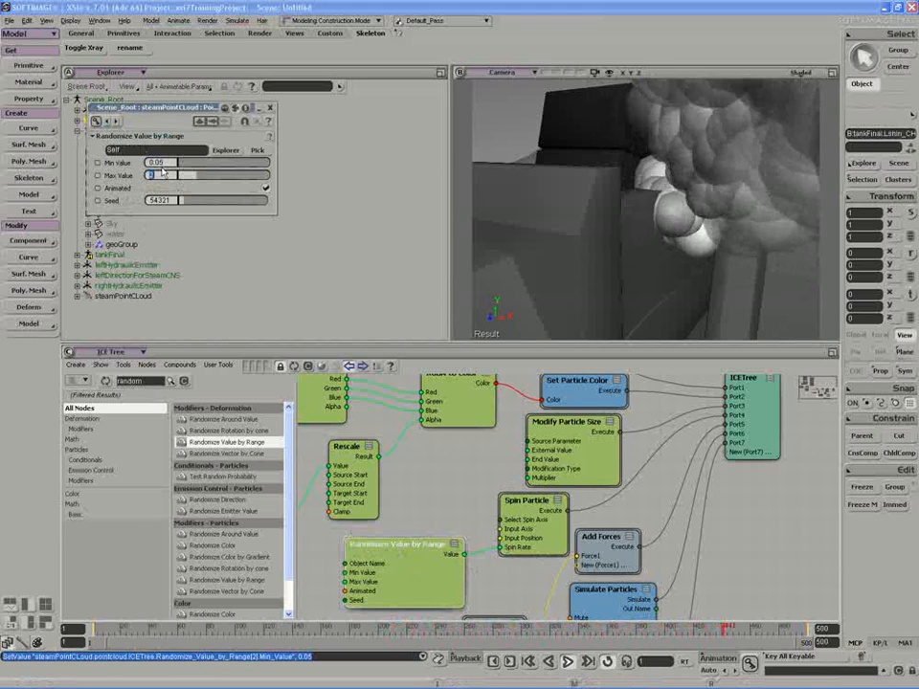
type("0.2")
key("Return")
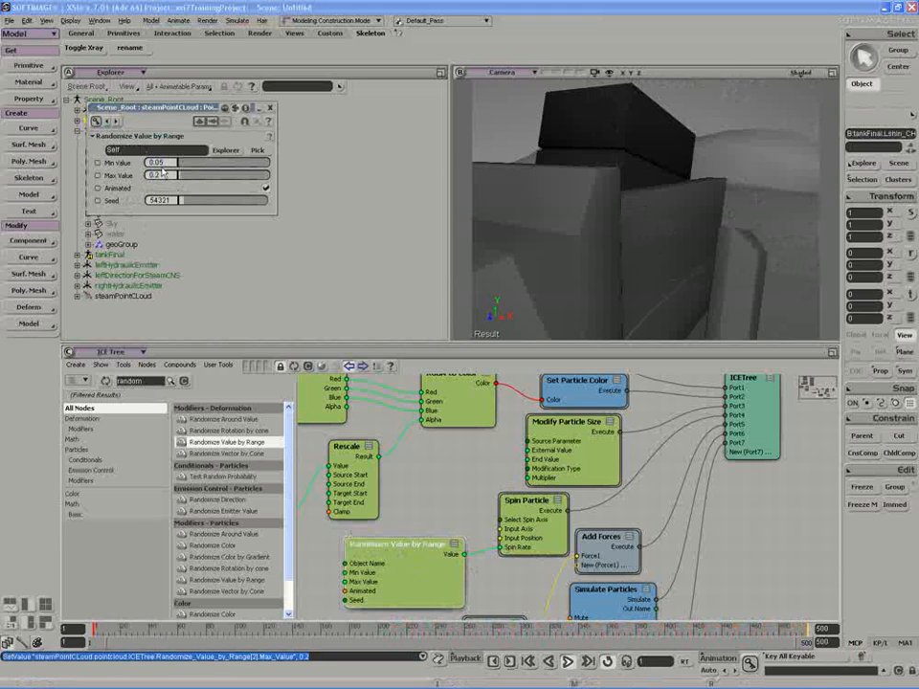
Disable Animated on the Randomize Value by Range node, set its Max Value to 0.15, and close its property page.
left_click(266, 188)
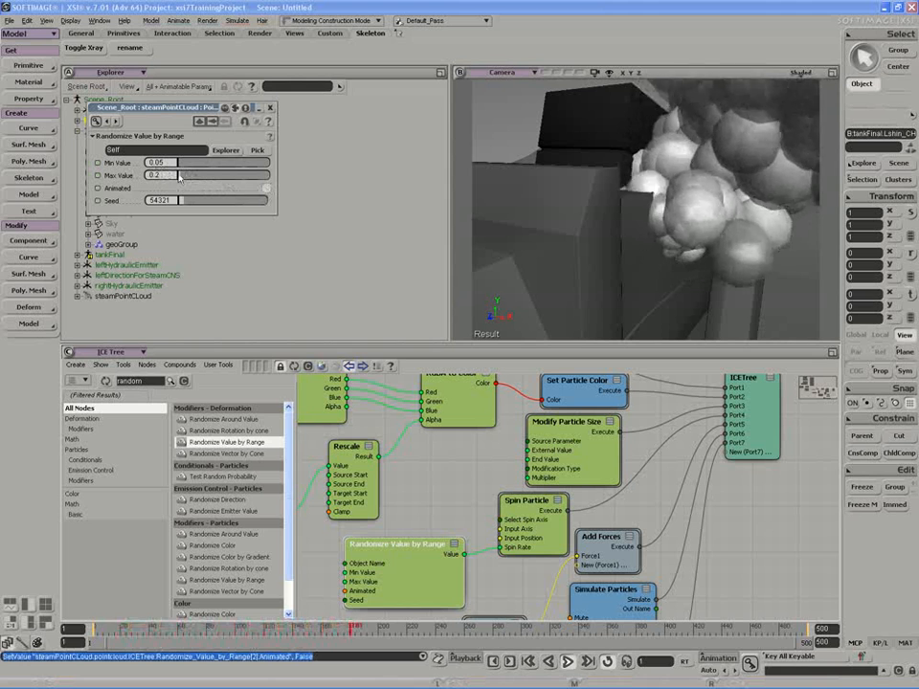
double_click(156, 175)
type("0.15")
key("Return")
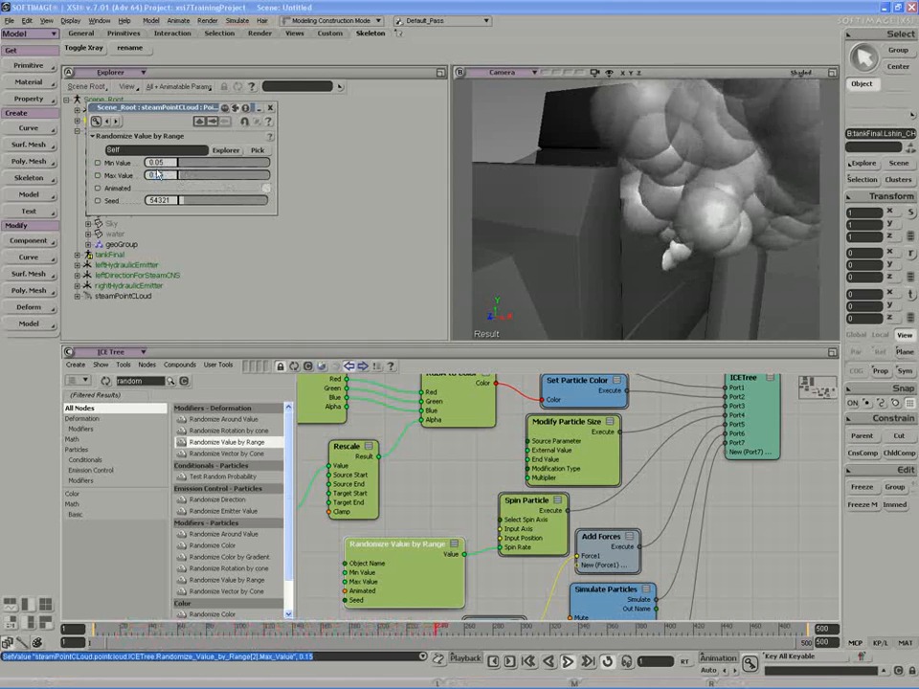
left_click(270, 108)
Stop playback and move the Randomize Value by Range, Spin Particle and Drag Force nodes closer together in the ICE tree.
key("s")
mouse_move(714, 201)
middle_mouse_down()
mouse_move(731, 203)
mouse_move(722, 199)
middle_mouse_up()
right_click_drag(721, 199, 673, 195)
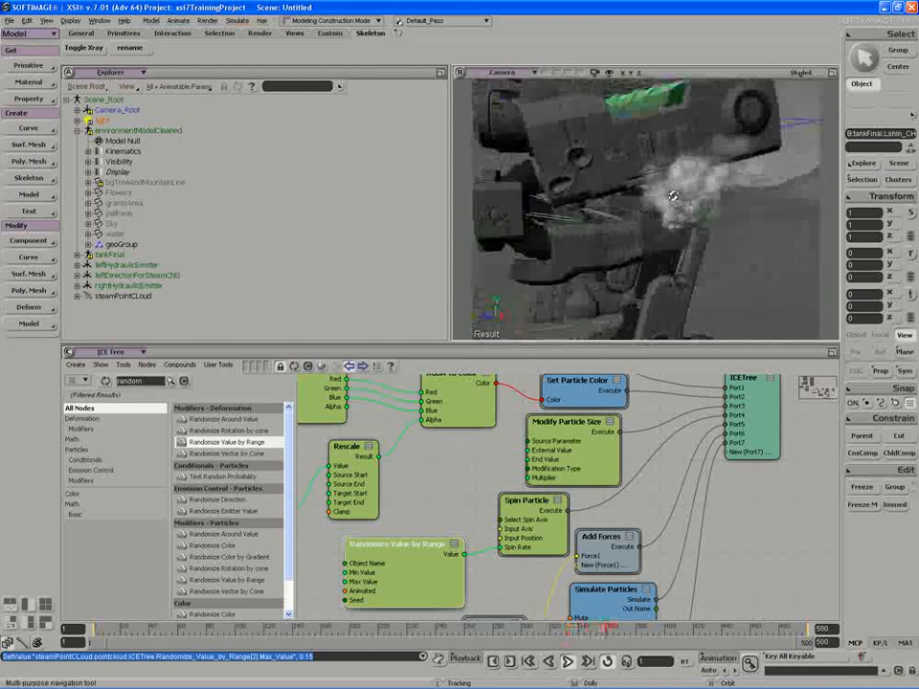
middle_click_drag(672, 195, 703, 193)
left_click_drag(635, 214, 642, 175)
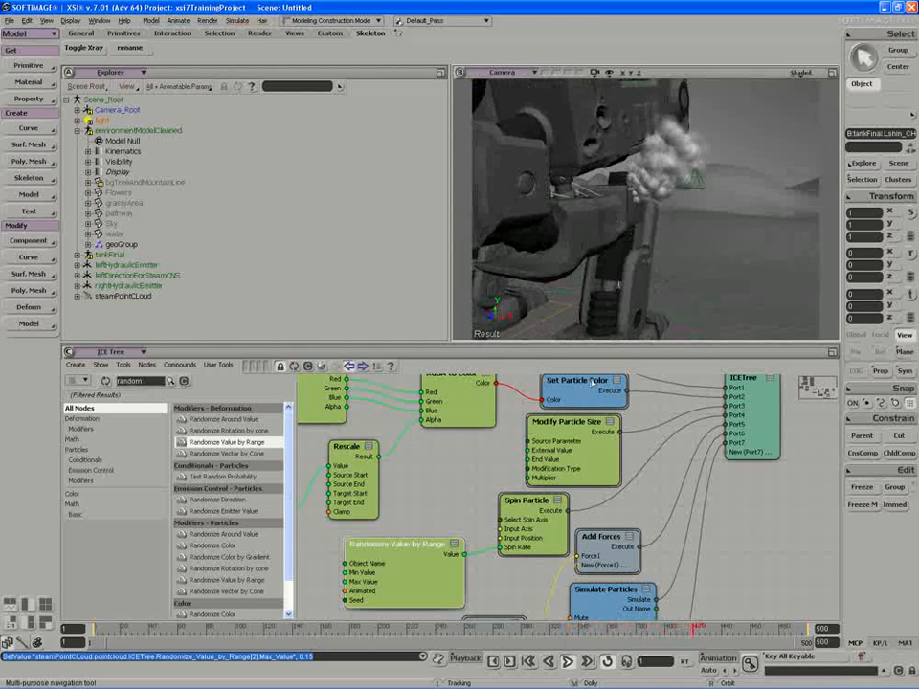
key("z")
left_click_drag(499, 571, 511, 509)
left_click_drag(369, 480, 351, 464)
left_click_drag(521, 434, 488, 433)
left_click(567, 662)
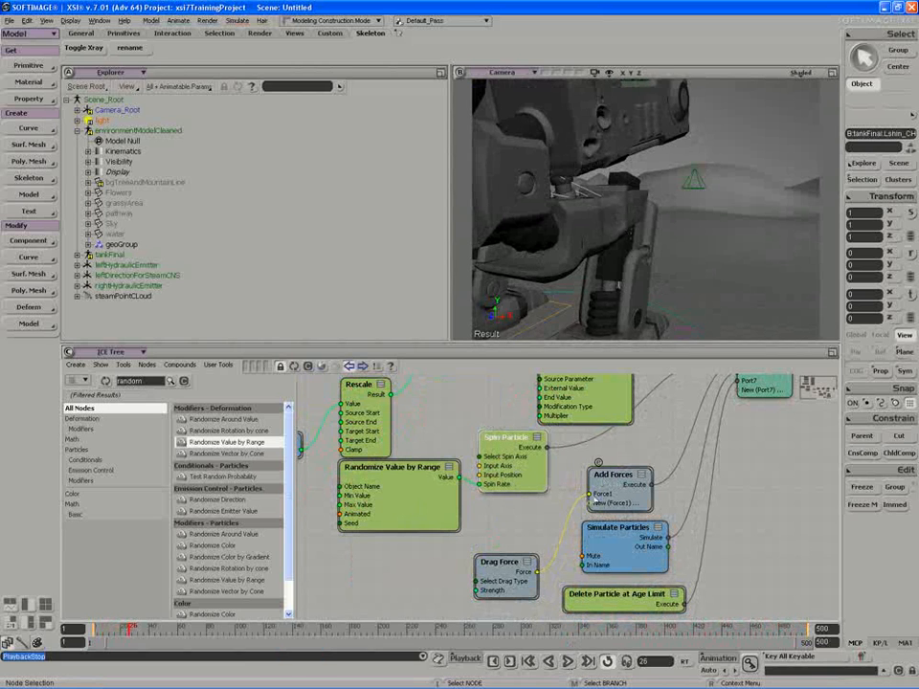
left_click_drag(512, 563, 515, 519)
key("s")
right_click_drag(585, 195, 587, 199)
left_click_drag(497, 551, 493, 544)
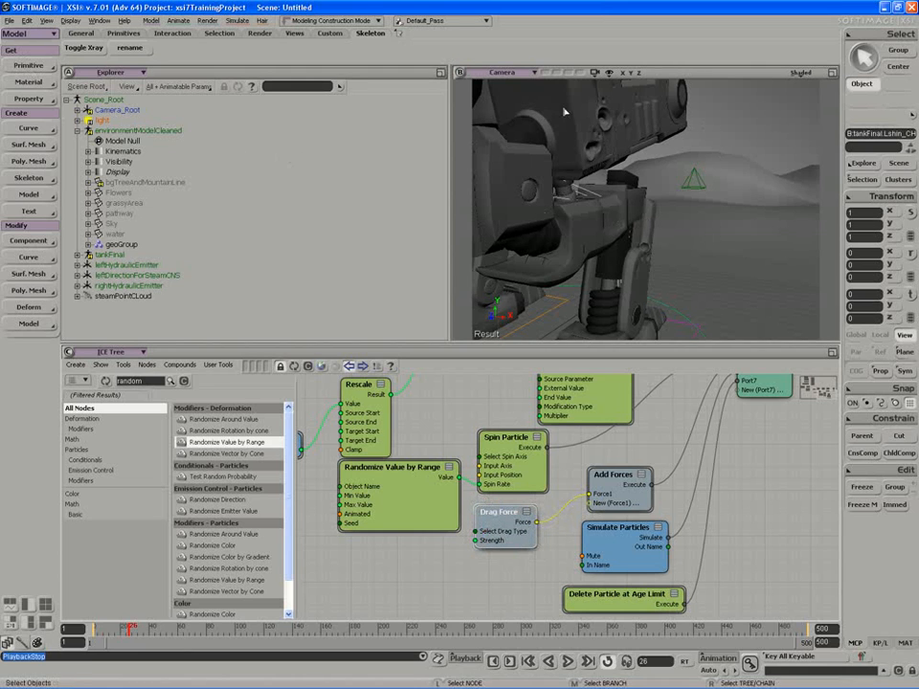
Create a Wind force and move it beside the tank to about X 14.5, Y 9.64.
left_click(10, 66)
mouse_move(90, 127)
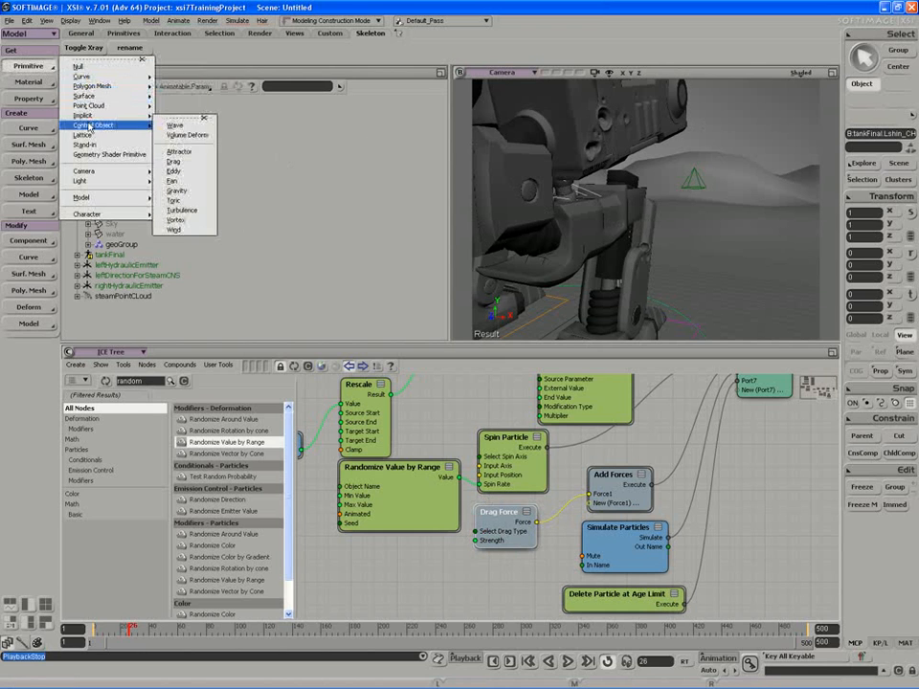
left_click(173, 230)
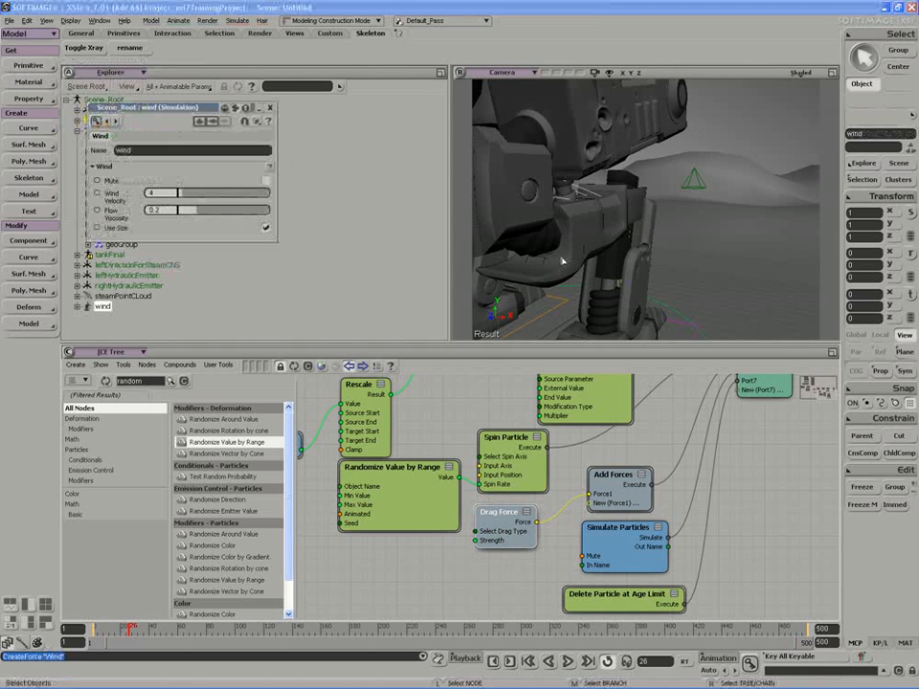
left_click_drag(568, 272, 564, 183)
left_click_drag(703, 224, 754, 226)
key("s")
right_click_drag(731, 226, 705, 234)
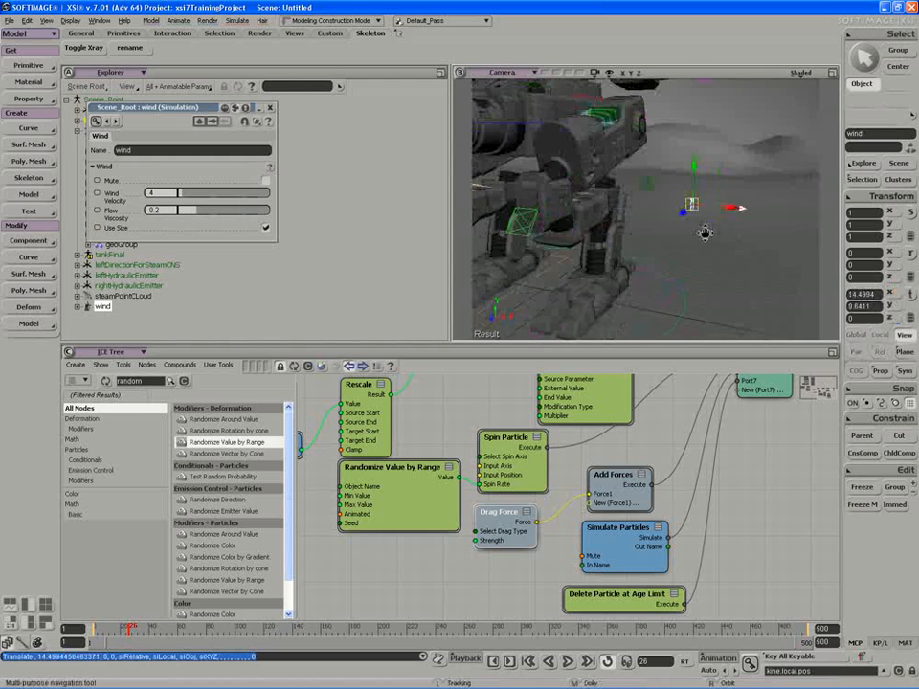
key("space")
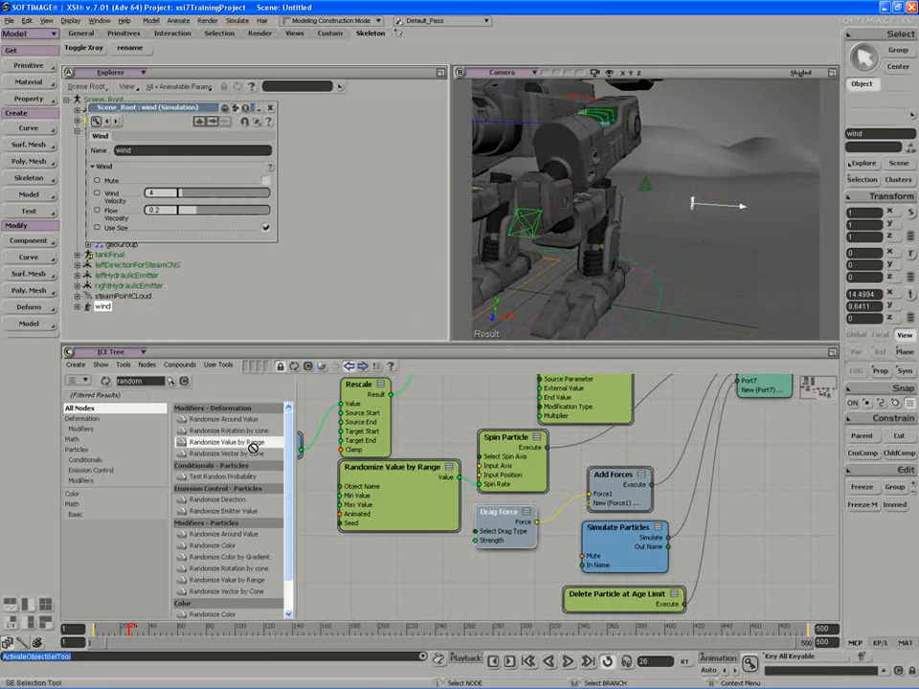
Add the wind object to the ICE tree, connect its Value to a new Force2 port on Add Forces, and shift Drag Force aside.
left_click_drag(468, 585, 474, 583)
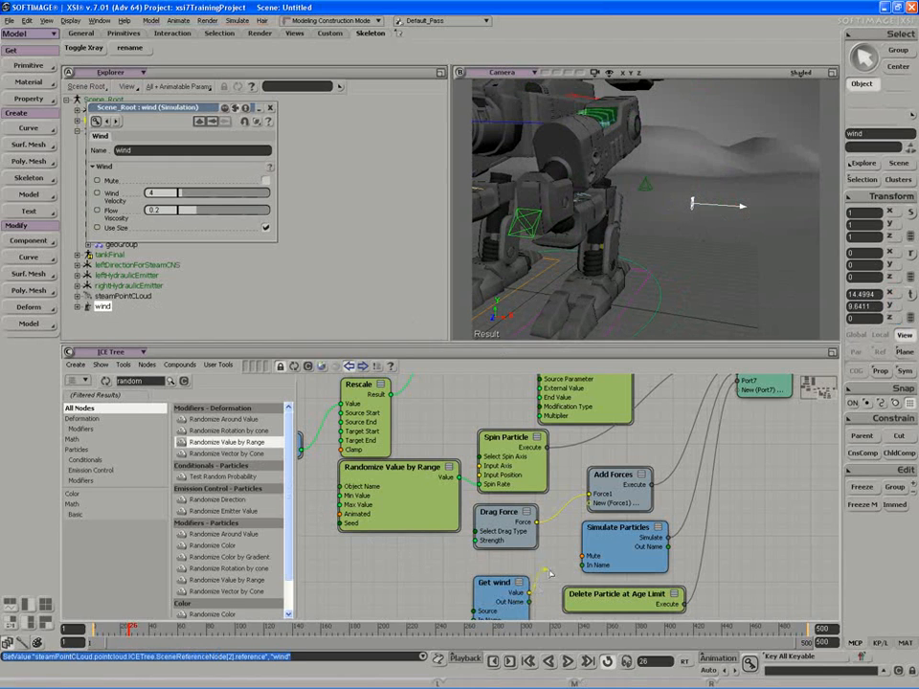
left_click_drag(581, 511, 589, 504)
left_click_drag(511, 531, 502, 535)
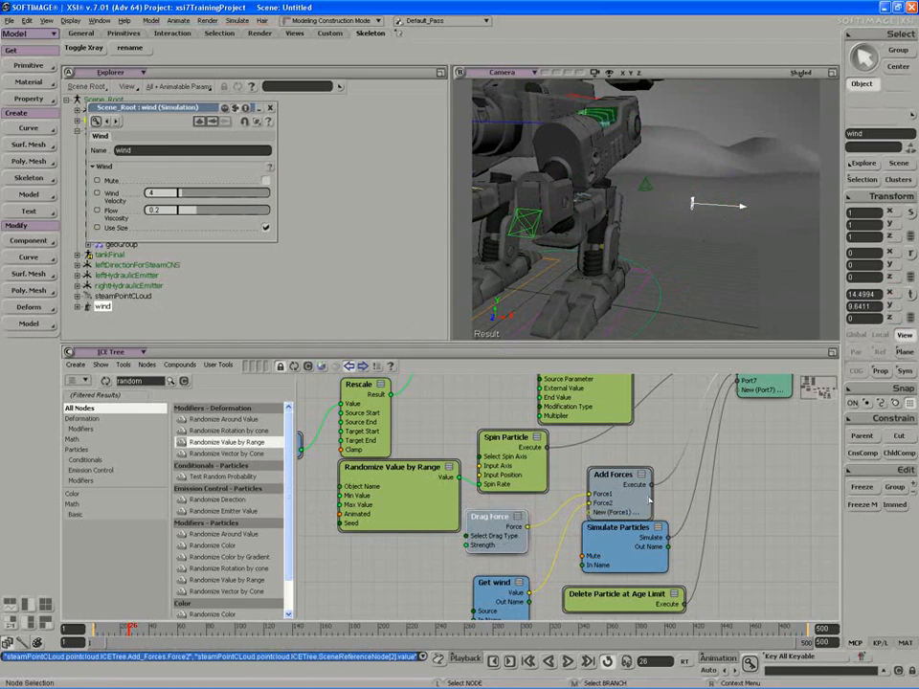
Play the simulation and rotate the wind force to about 60.8 degrees in Z so it blows diagonally upward.
left_click(568, 662)
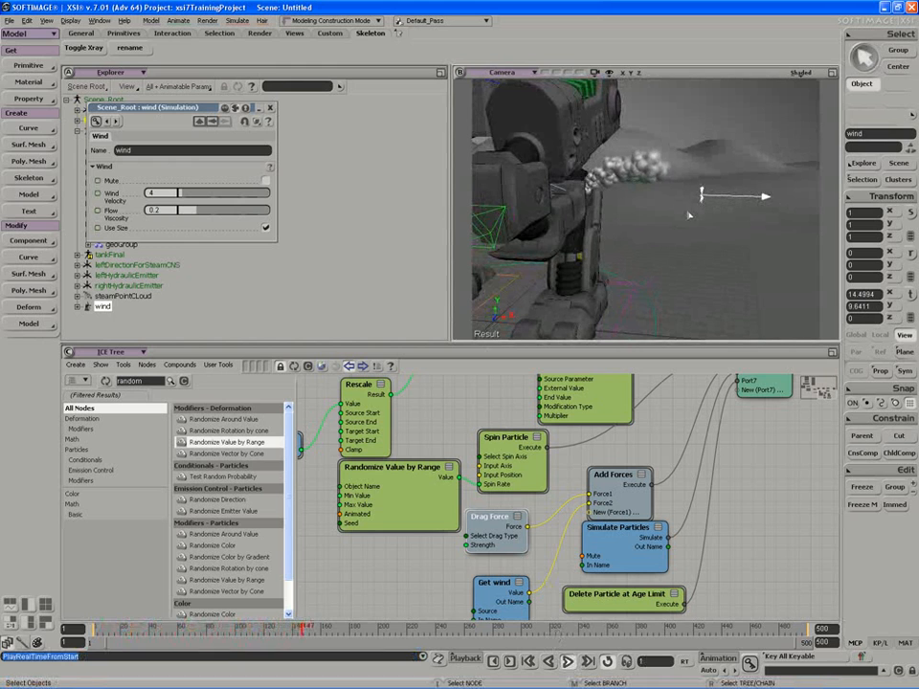
key("c")
left_click_drag(732, 187, 701, 168)
key("s")
middle_click_drag(594, 178, 581, 238)
right_click_drag(582, 238, 607, 244)
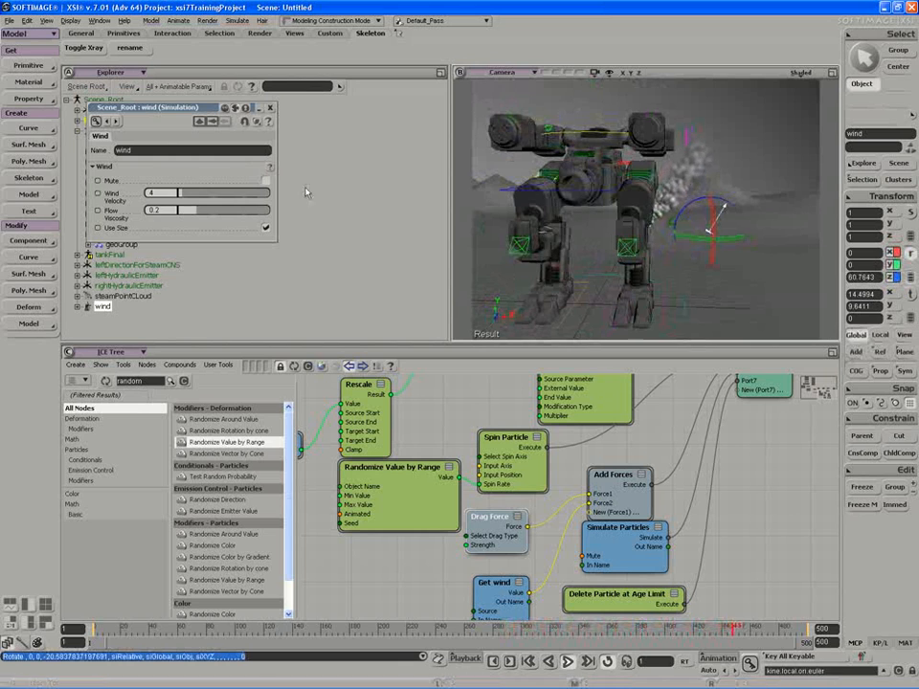
Set the wind force's Wind Velocity to 2, check the steam beside the tank's leg, and stop playback.
left_click(172, 192)
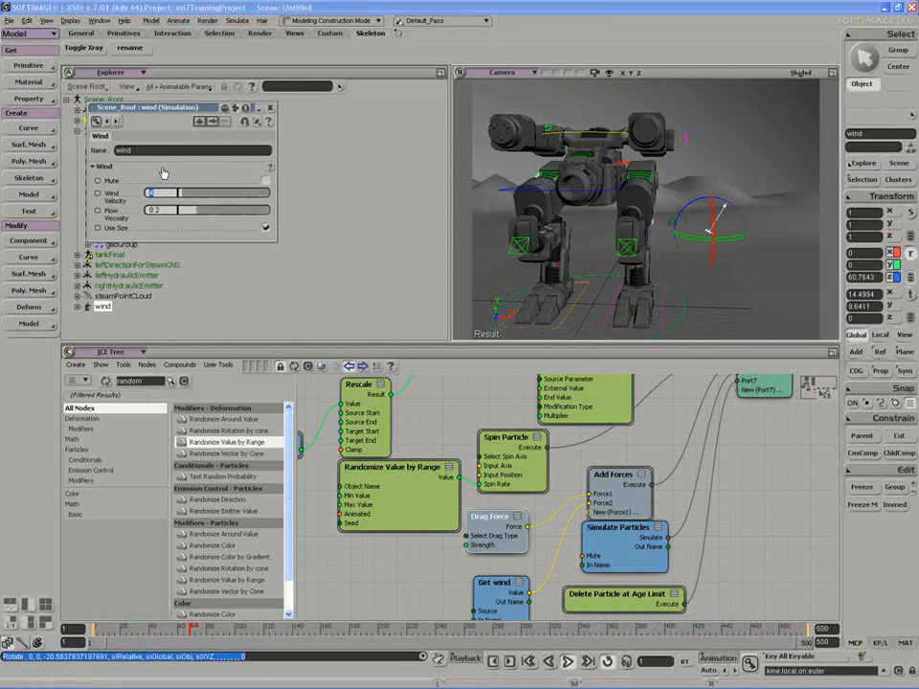
type("2")
key("Return")
scroll(528, 250, "up", 3)
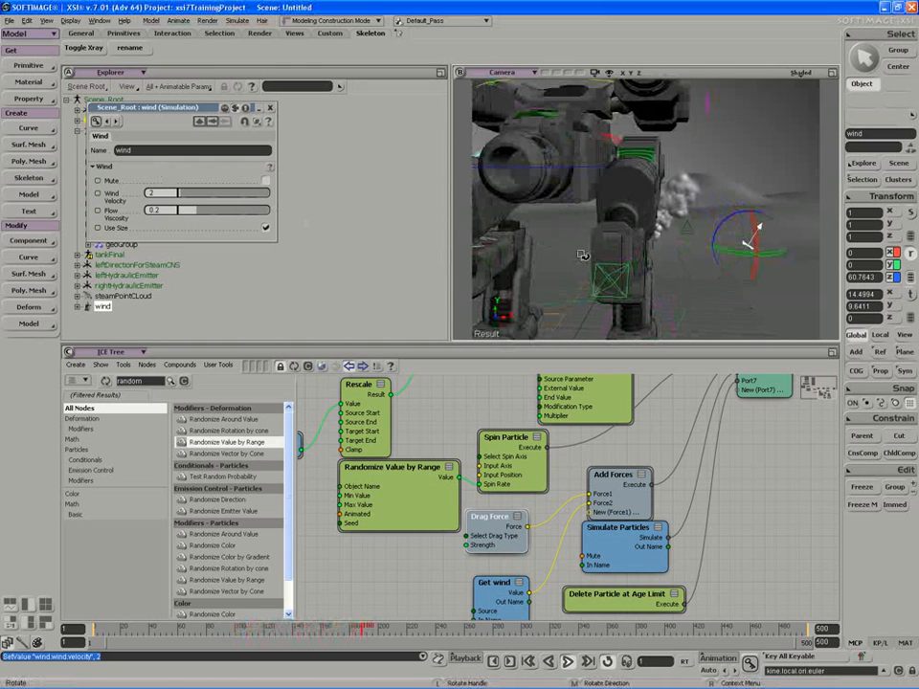
key("s")
right_click_drag(527, 250, 585, 233)
left_click(569, 662)
Spread out the ICE tree by shifting the particle colour nodes left and moving the simulation, age-limit and force nodes down.
key("s")
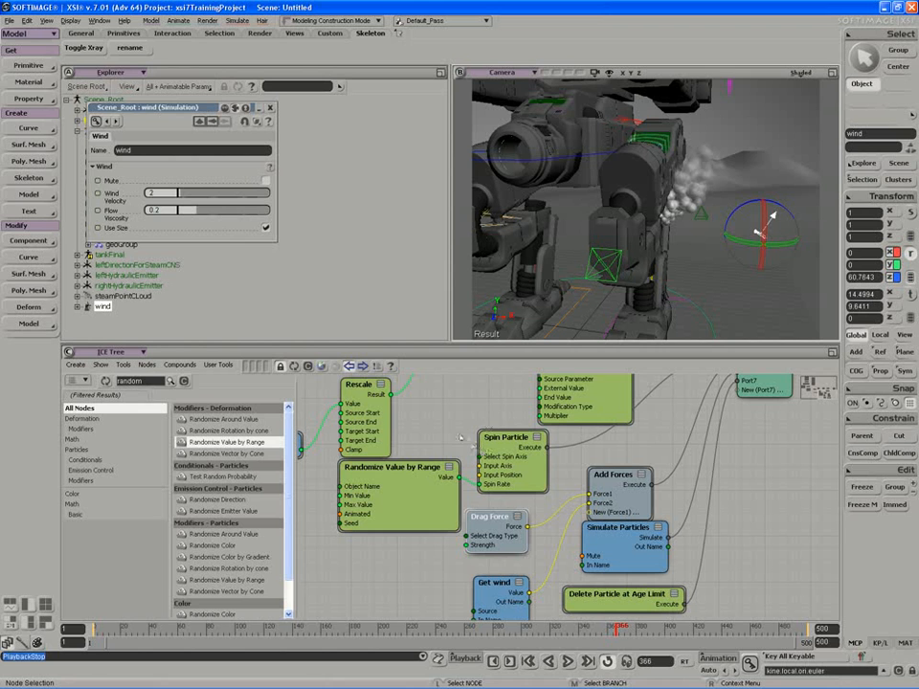
scroll(431, 507, "down", 8)
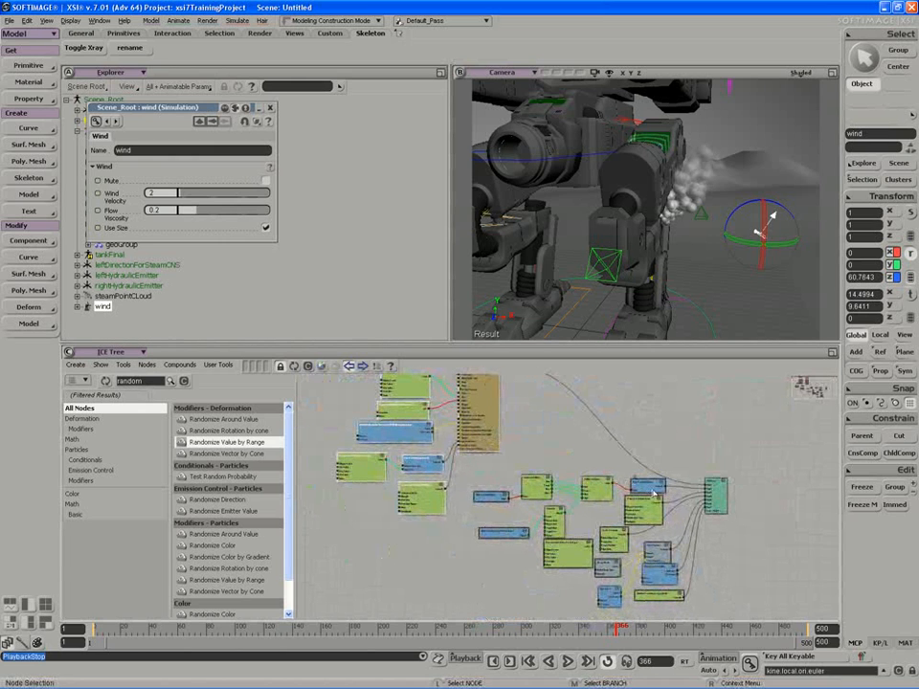
left_click_drag(656, 493, 635, 486)
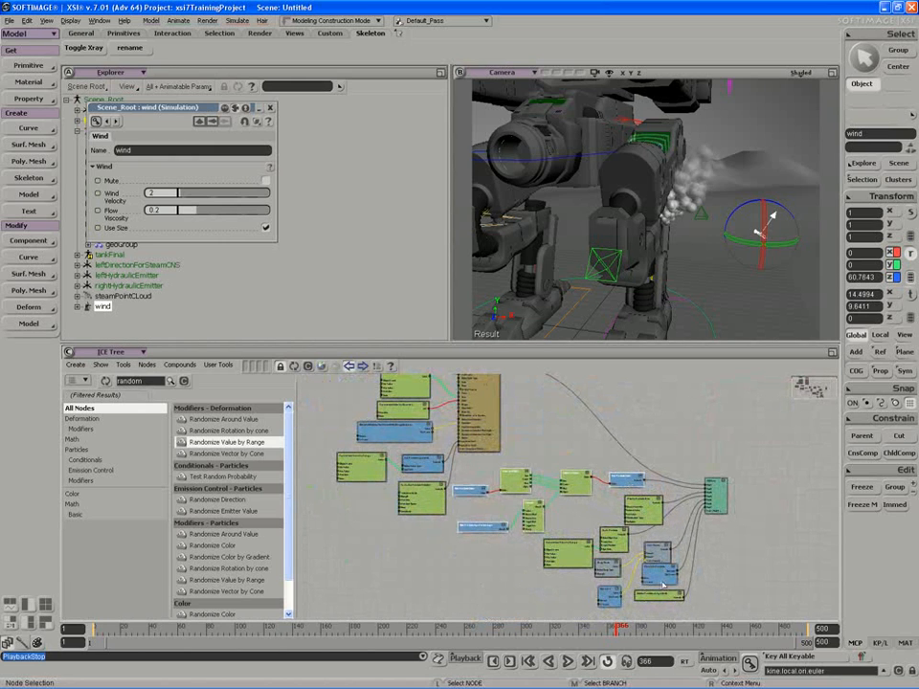
mouse_move(660, 596)
left_mouse_down()
mouse_move(672, 618)
mouse_move(663, 589)
mouse_move(668, 603)
left_mouse_up()
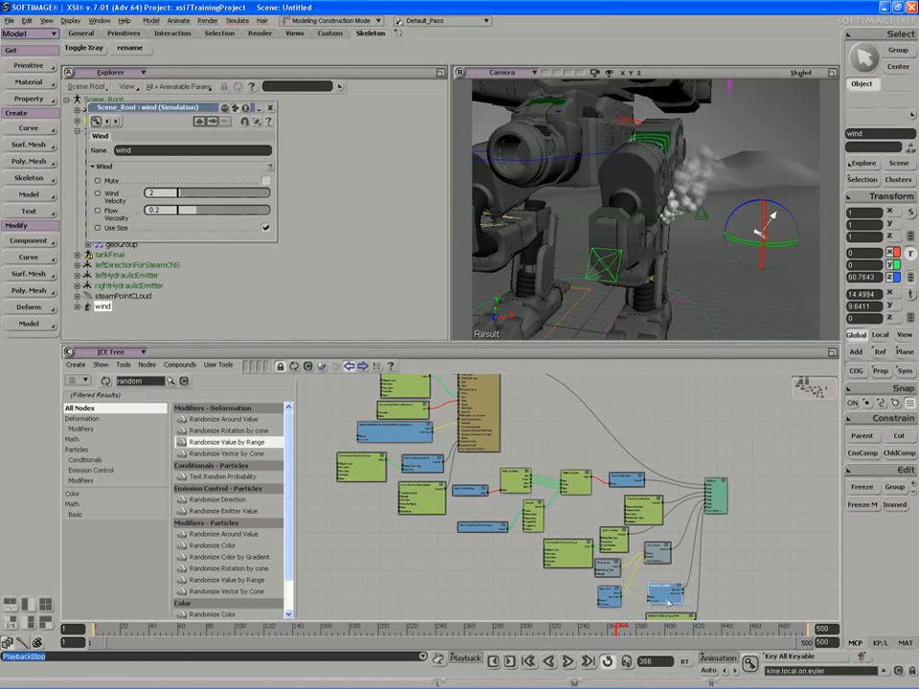
middle_click_drag(661, 555, 663, 562)
left_click_drag(605, 558, 618, 562)
left_click_drag(551, 526, 524, 545)
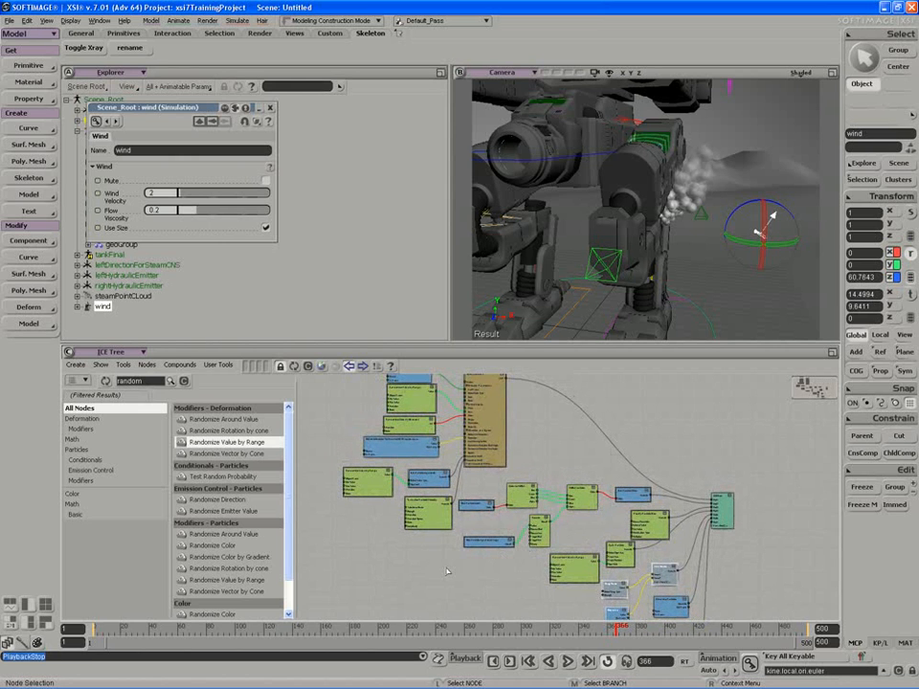